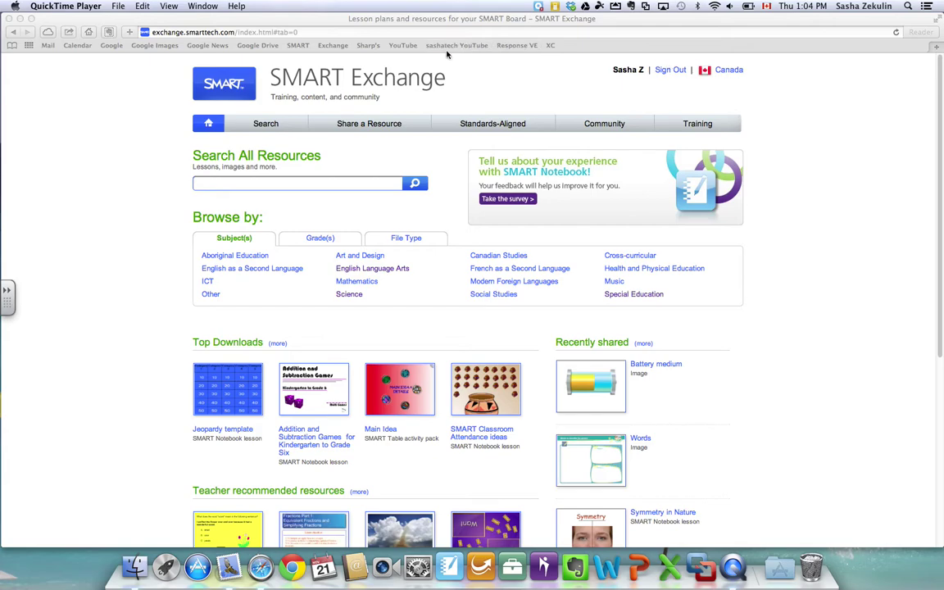
- Search all resources for "alphabet"
{"action": "left_click", "coordinate": [245, 187]}
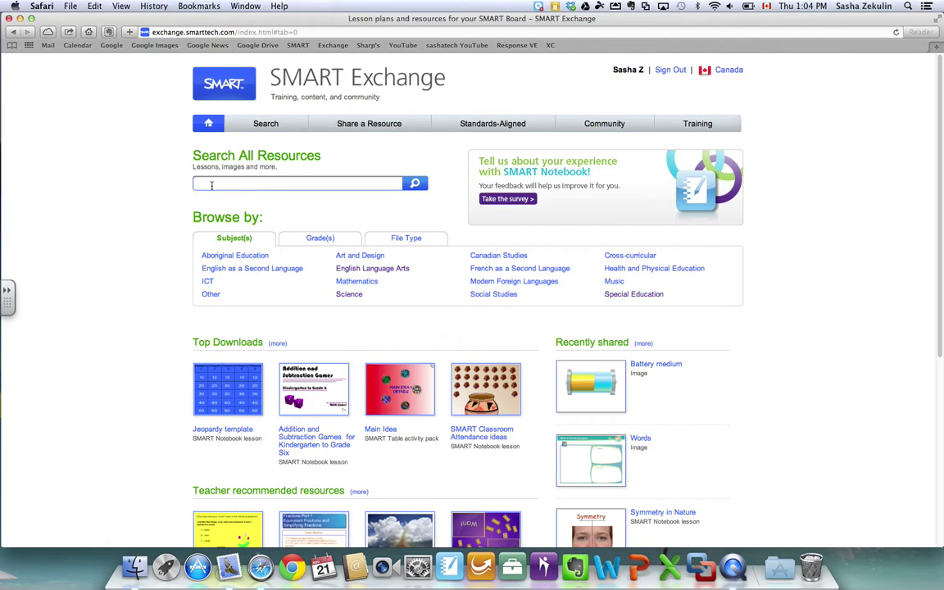
{"action": "type", "text": "alph"}
{"action": "key", "text": "Return"}
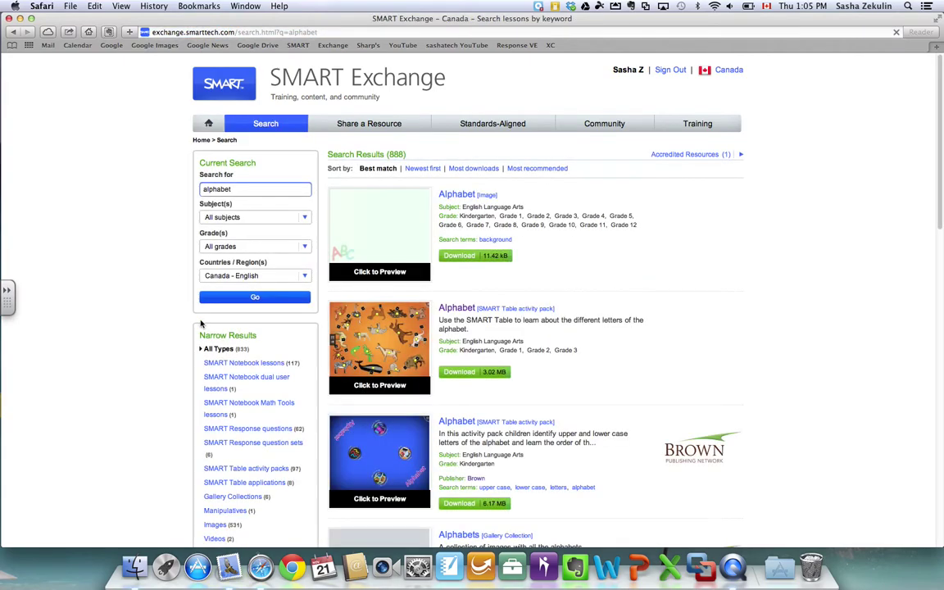
- Narrow the alphabet search results to SMART Table activity packs
{"action": "scroll", "coordinate": [153, 309], "scroll_direction": "down", "scroll_amount": 1}
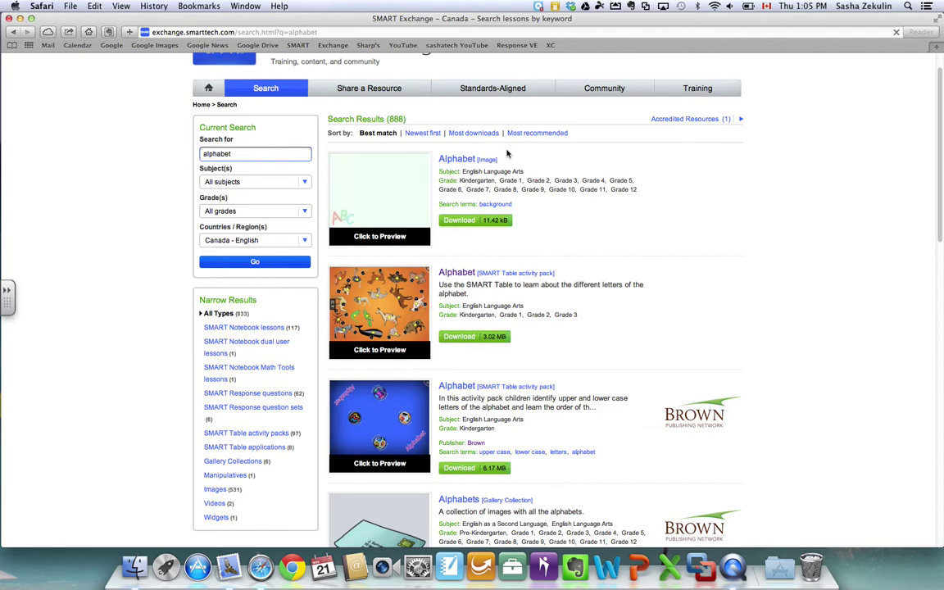
{"action": "left_click_drag", "start_coordinate": [495, 159], "coordinate": [477, 160]}
{"action": "left_click", "coordinate": [572, 174]}
{"action": "scroll", "coordinate": [159, 325], "scroll_direction": "down", "scroll_amount": 2}
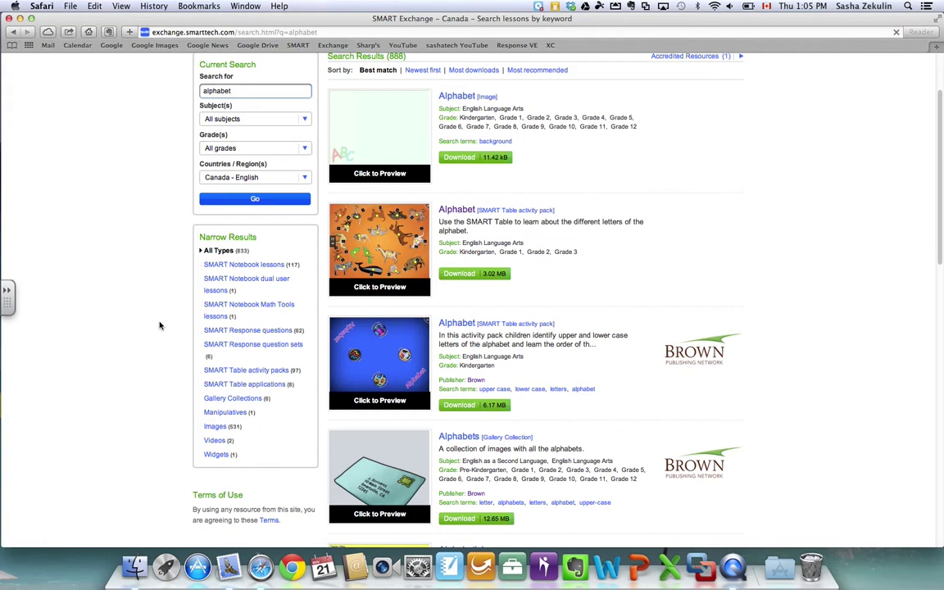
{"action": "scroll", "coordinate": [159, 325], "scroll_direction": "down", "scroll_amount": 1}
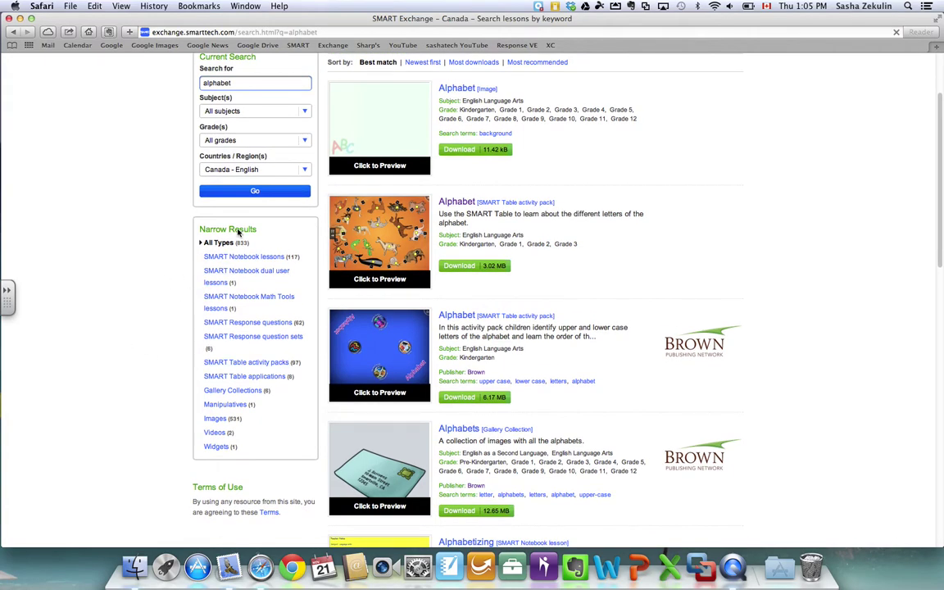
{"action": "left_click", "coordinate": [238, 363]}
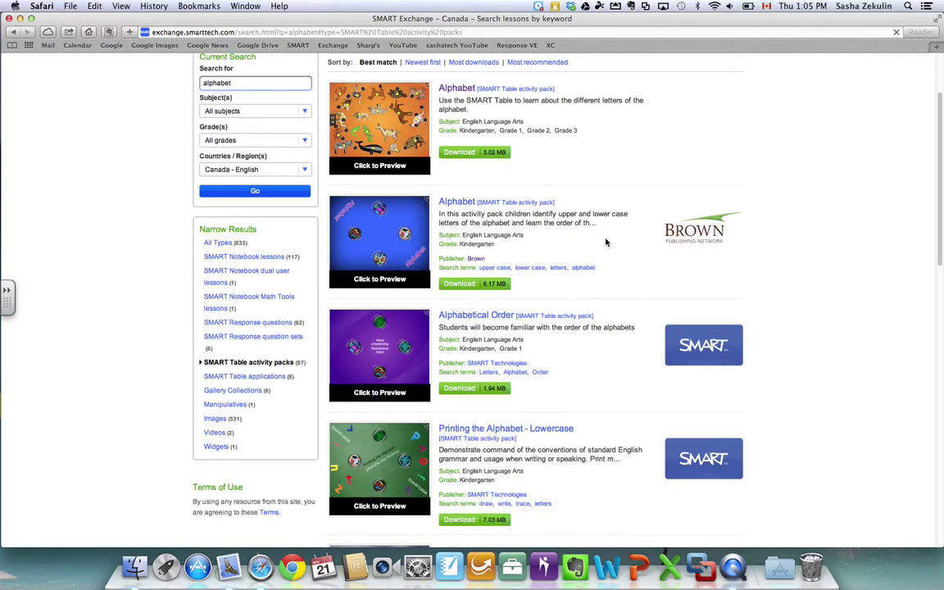
- Sort the activity pack results by newest first
{"action": "scroll", "coordinate": [606, 242], "scroll_direction": "down", "scroll_amount": 2}
{"action": "scroll", "coordinate": [606, 242], "scroll_direction": "up", "scroll_amount": 4}
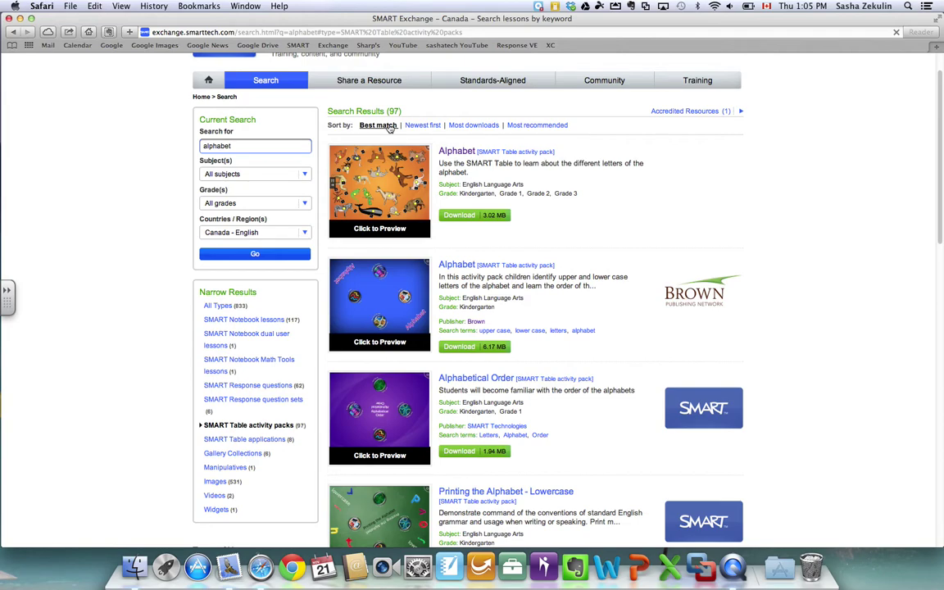
{"action": "left_click", "coordinate": [422, 127]}
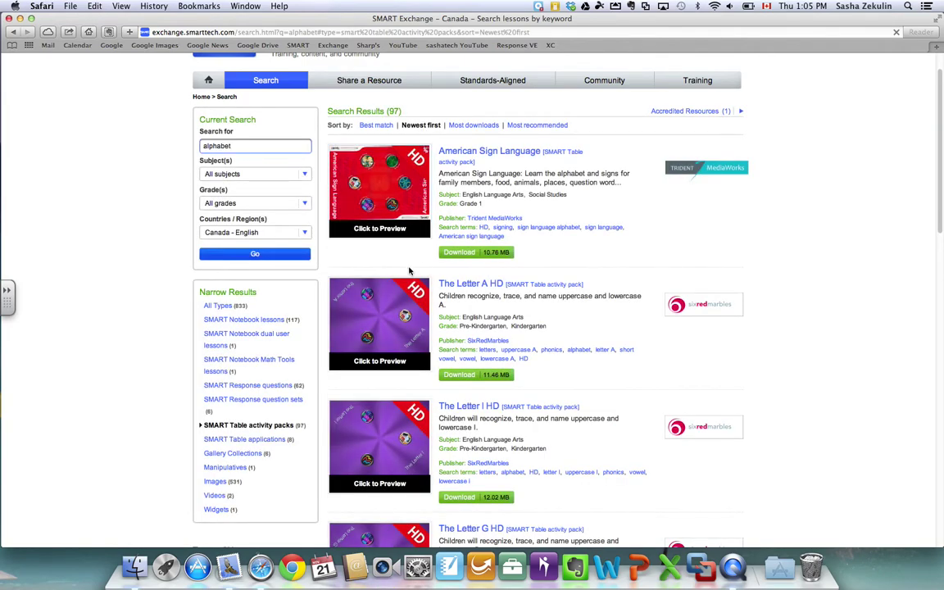
- Look through the newest alphabet activity packs, checking their thumbnails, descriptions, grades and publishers
{"action": "scroll", "coordinate": [409, 270], "scroll_direction": "down", "scroll_amount": 2}
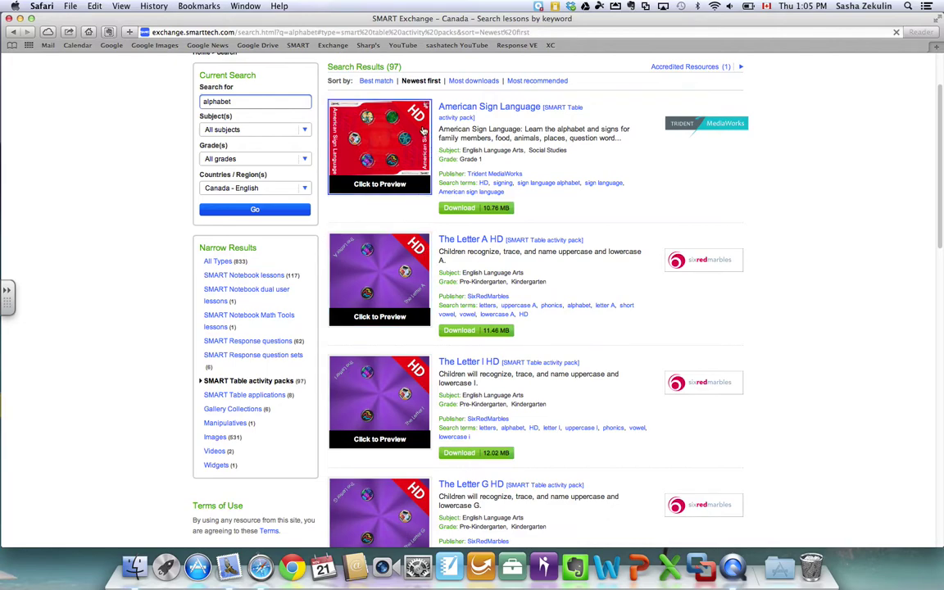
{"action": "scroll", "coordinate": [424, 379], "scroll_direction": "down", "scroll_amount": 3}
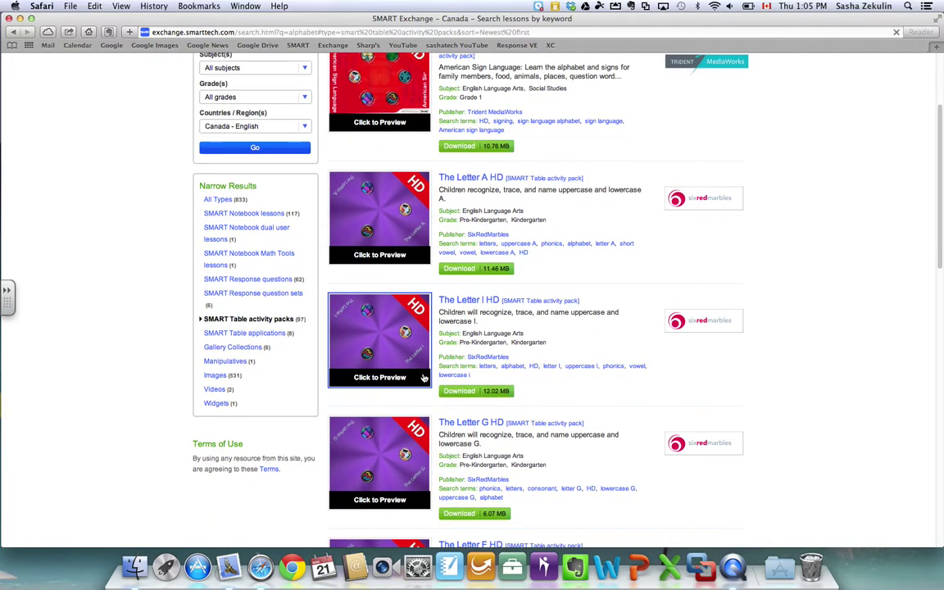
{"action": "scroll", "coordinate": [423, 377], "scroll_direction": "up", "scroll_amount": 2}
{"action": "scroll", "coordinate": [423, 378], "scroll_direction": "up", "scroll_amount": 2}
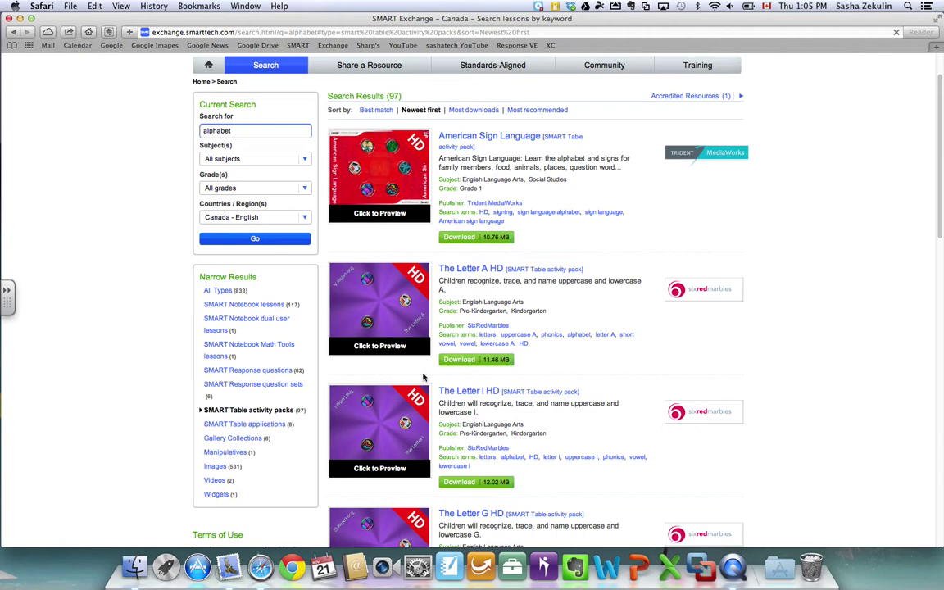
{"action": "scroll", "coordinate": [423, 376], "scroll_direction": "up", "scroll_amount": 2}
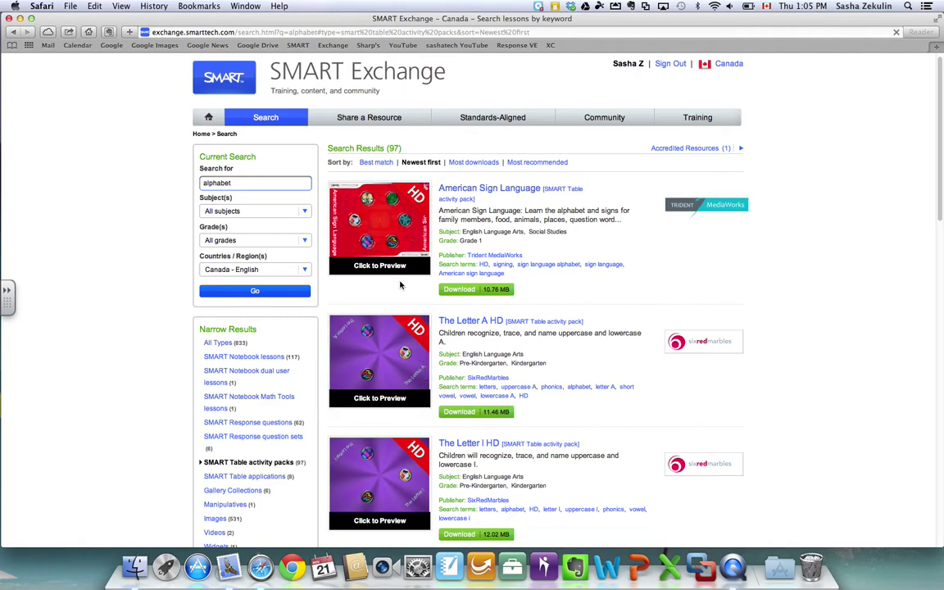
{"action": "scroll", "coordinate": [413, 277], "scroll_direction": "down", "scroll_amount": 1}
{"action": "scroll", "coordinate": [413, 278], "scroll_direction": "down", "scroll_amount": 1}
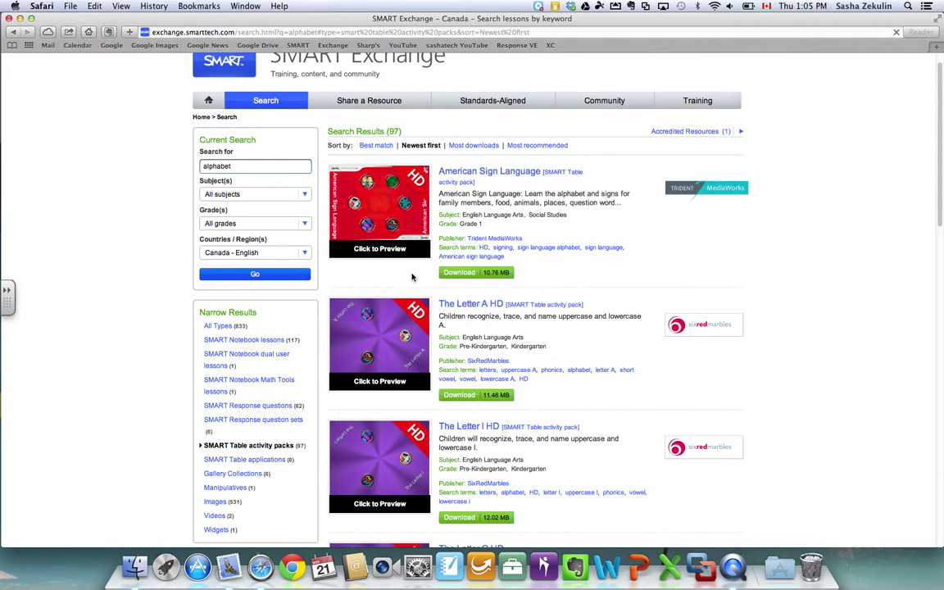
- Sort the results by most downloads and then by most recommended
{"action": "scroll", "coordinate": [412, 277], "scroll_direction": "up", "scroll_amount": 2}
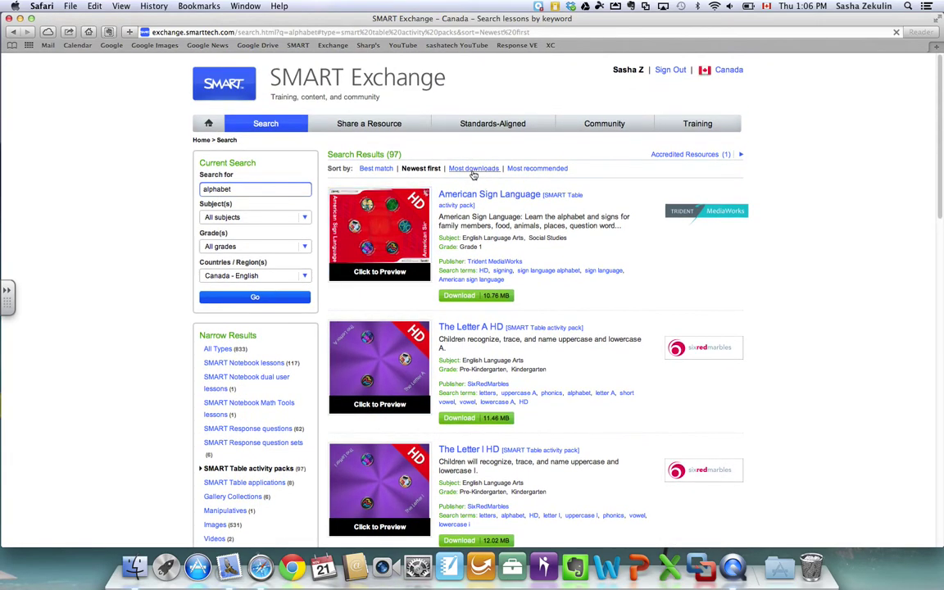
{"action": "left_click", "coordinate": [473, 168]}
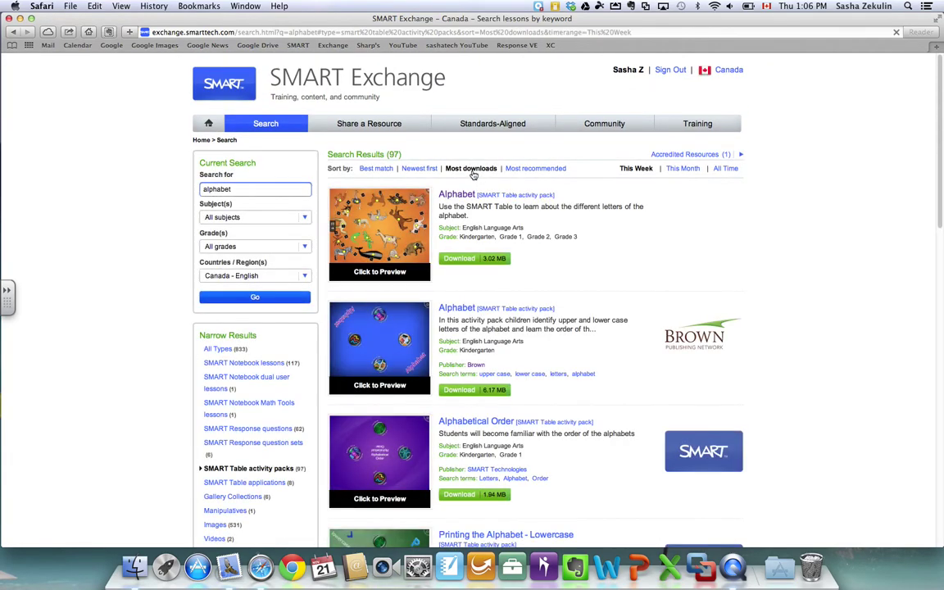
{"action": "left_click", "coordinate": [536, 169]}
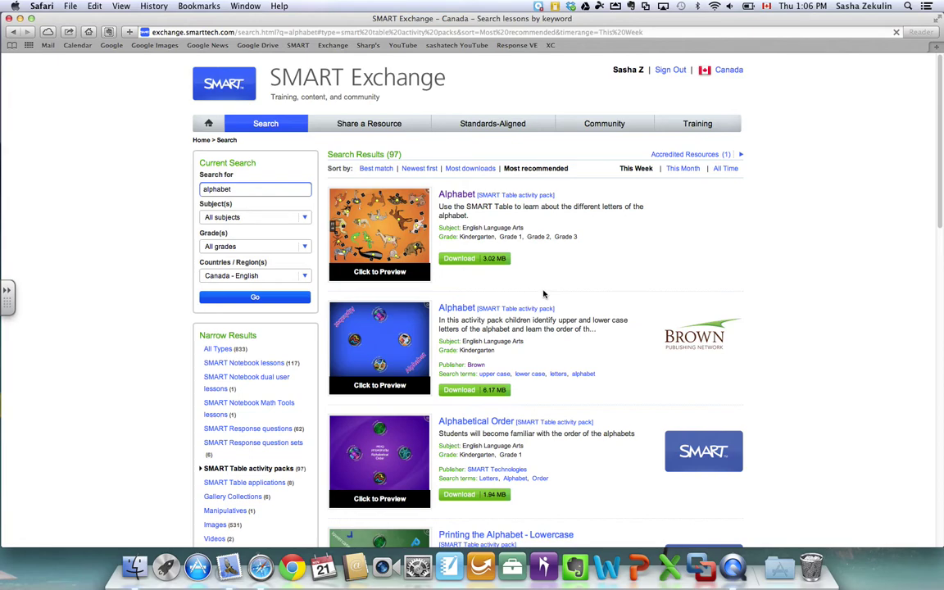
- Preview the Alphabet activity pack published by Brown and close the preview
{"action": "scroll", "coordinate": [543, 294], "scroll_direction": "down", "scroll_amount": 2}
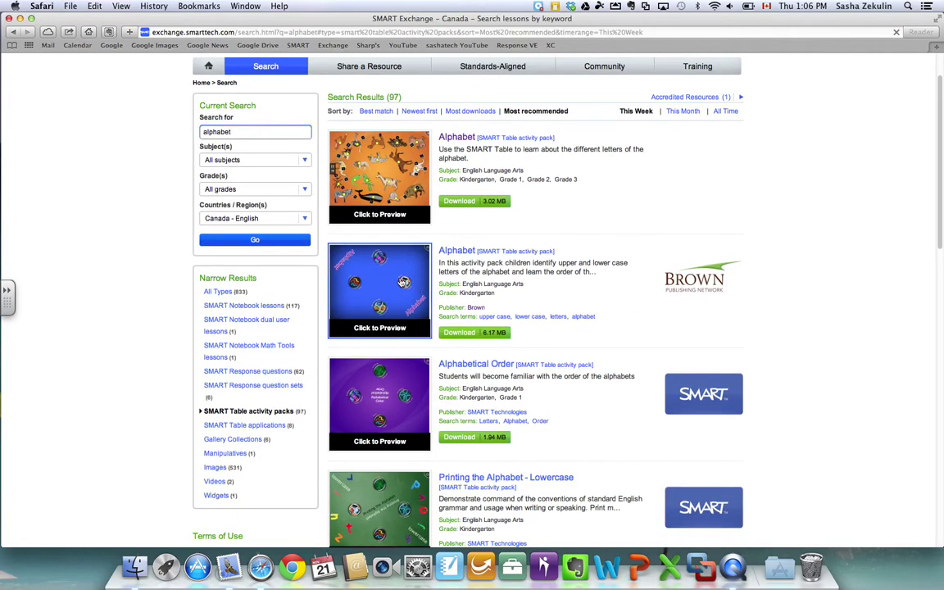
{"action": "left_click", "coordinate": [402, 282]}
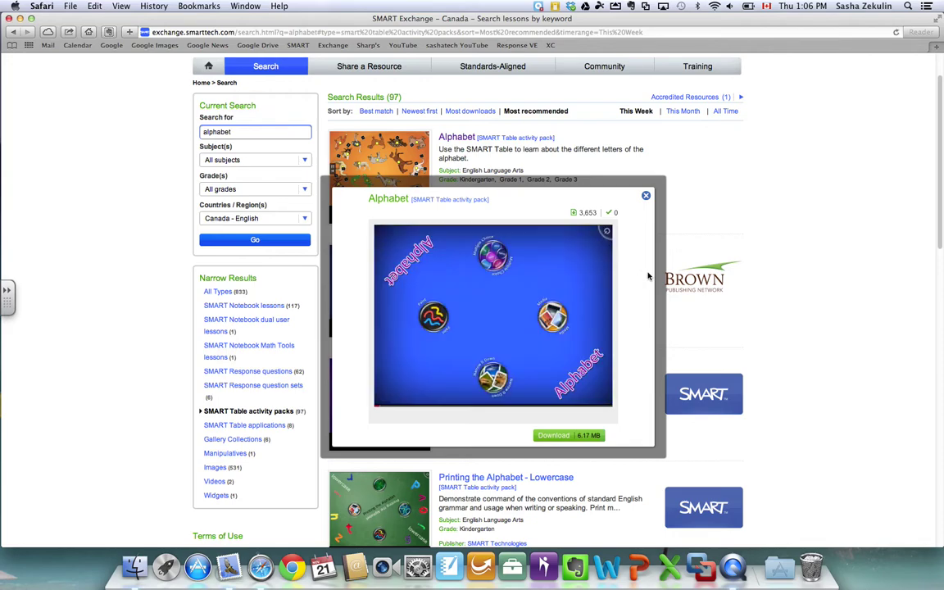
{"action": "left_click", "coordinate": [645, 199]}
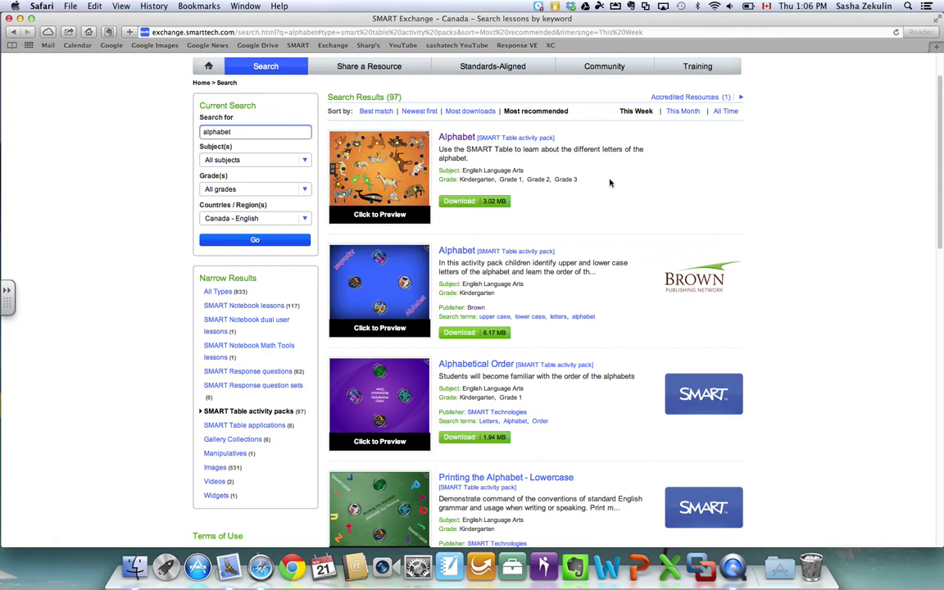
- Sort the results by newest first, then preview the American Sign Language activity pack and close the preview
{"action": "left_click", "coordinate": [426, 113]}
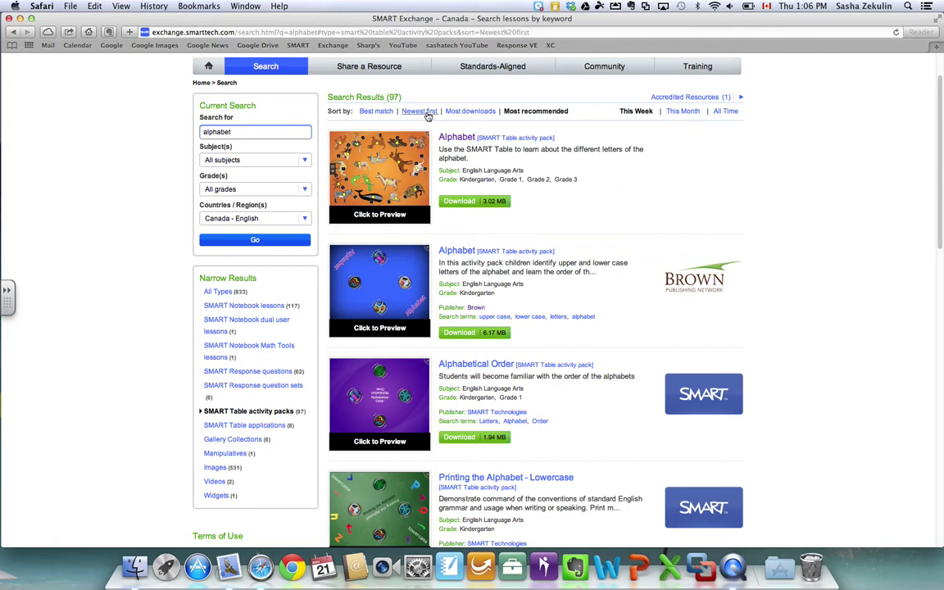
{"action": "left_click", "coordinate": [399, 188]}
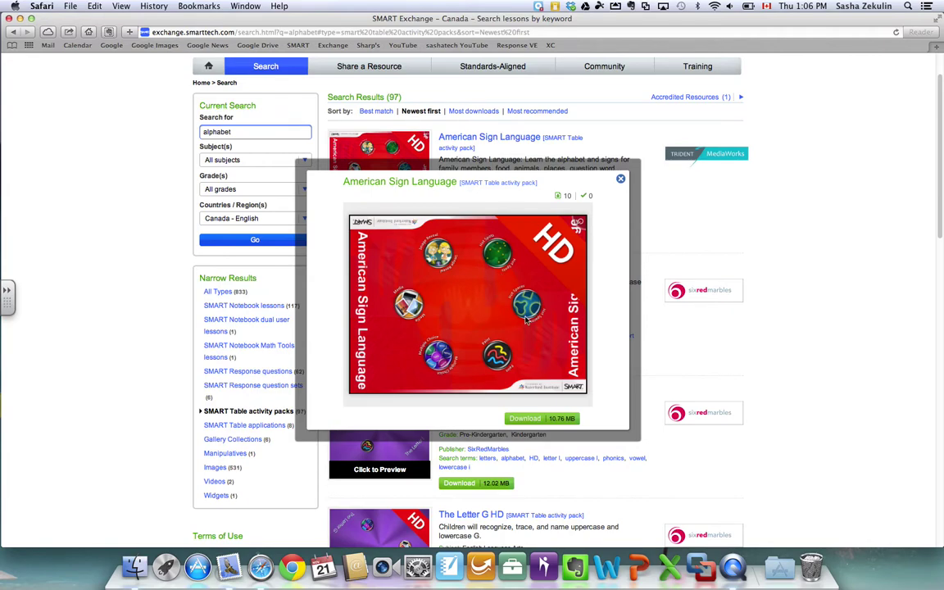
{"action": "left_click", "coordinate": [621, 179]}
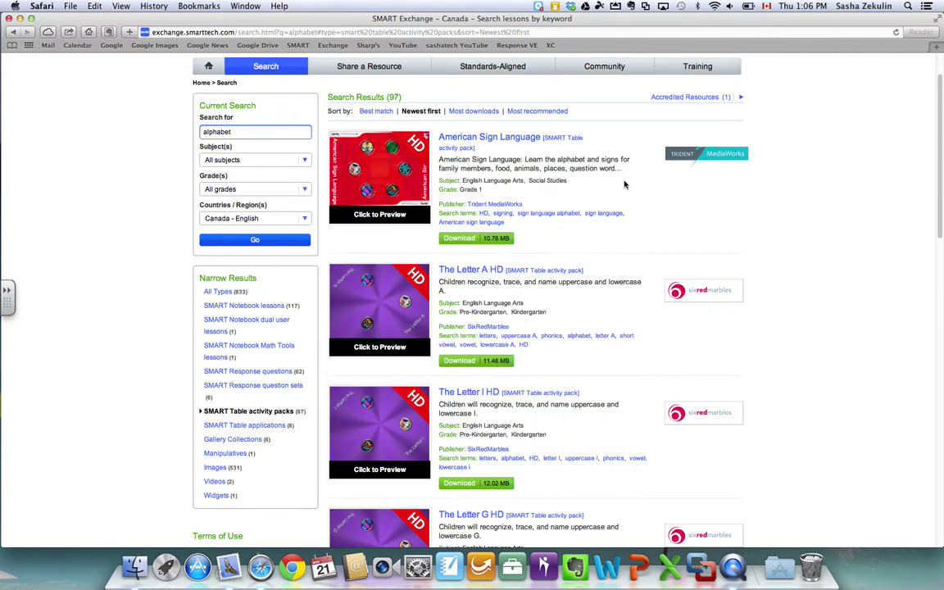
- Download The Letter A HD activity pack and check the file in the browser's downloads list
{"action": "scroll", "coordinate": [623, 184], "scroll_direction": "down", "scroll_amount": 1}
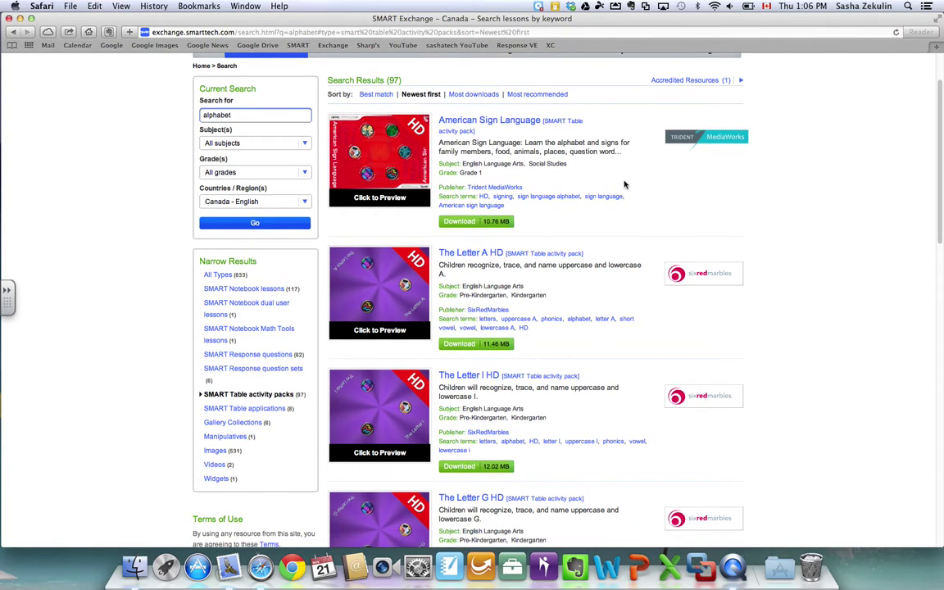
{"action": "left_click", "coordinate": [469, 346]}
{"action": "left_click", "coordinate": [931, 32]}
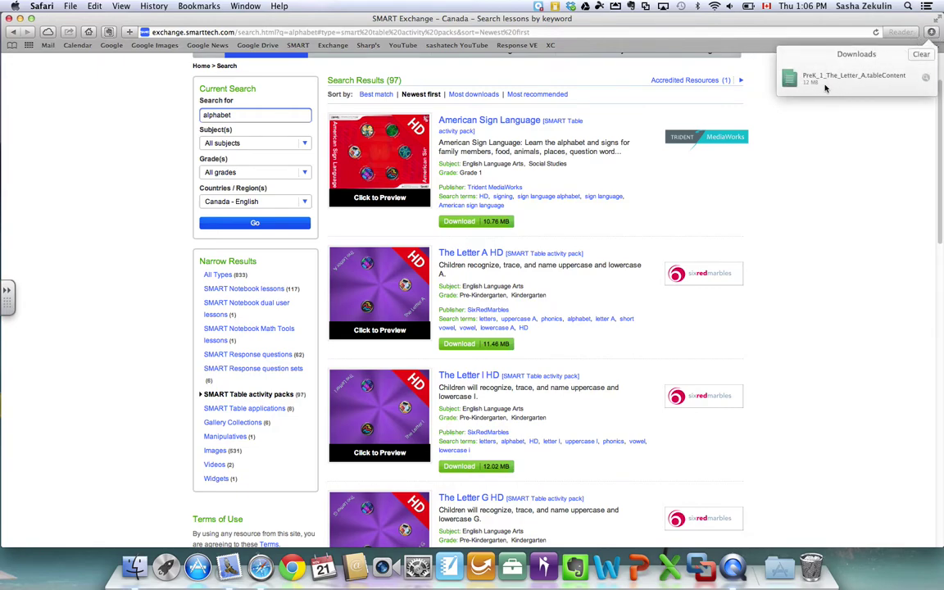
{"action": "left_click", "coordinate": [834, 136]}
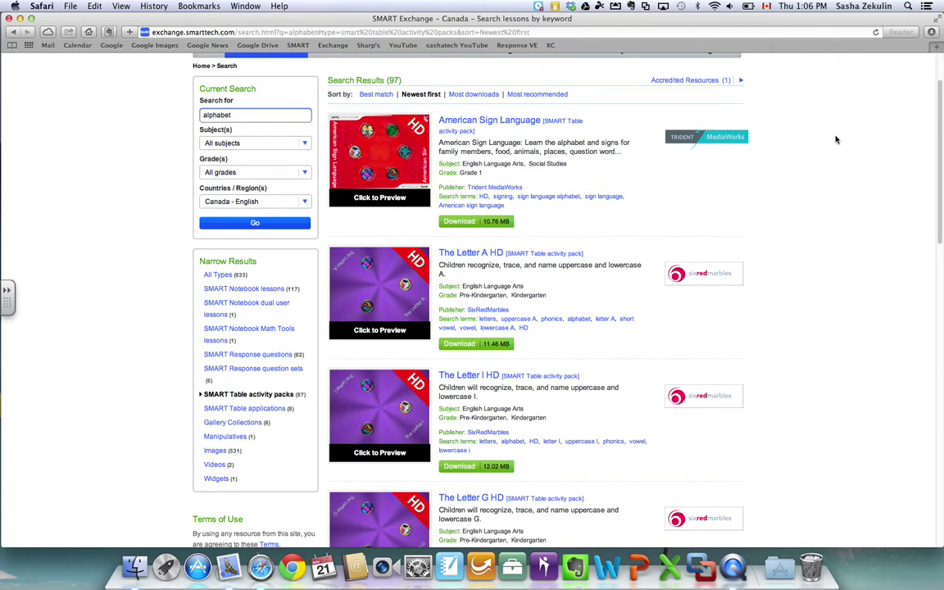
- Switch to Finder and open the Downloads folder inside the home folder
{"action": "left_click", "coordinate": [134, 566]}
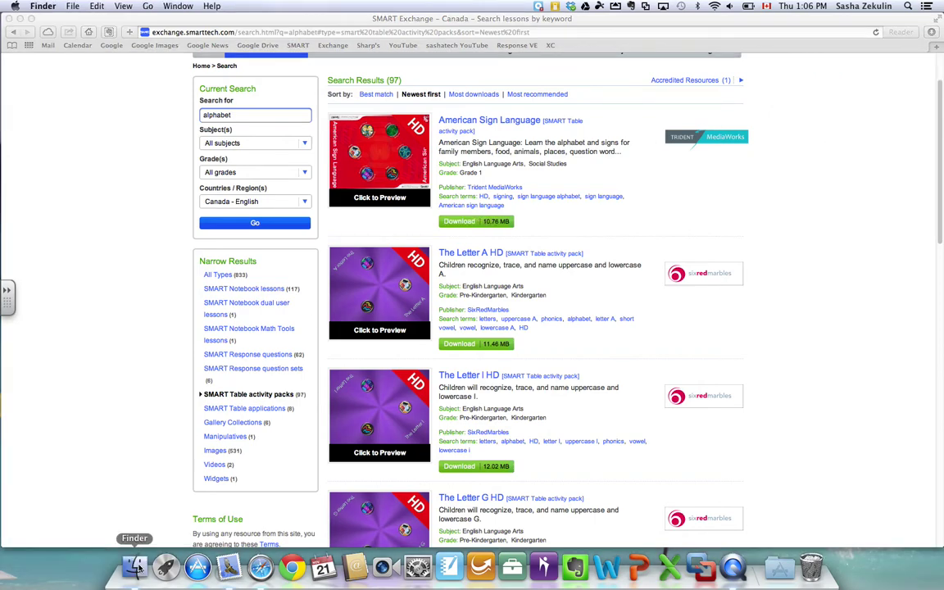
{"action": "left_click", "coordinate": [32, 62]}
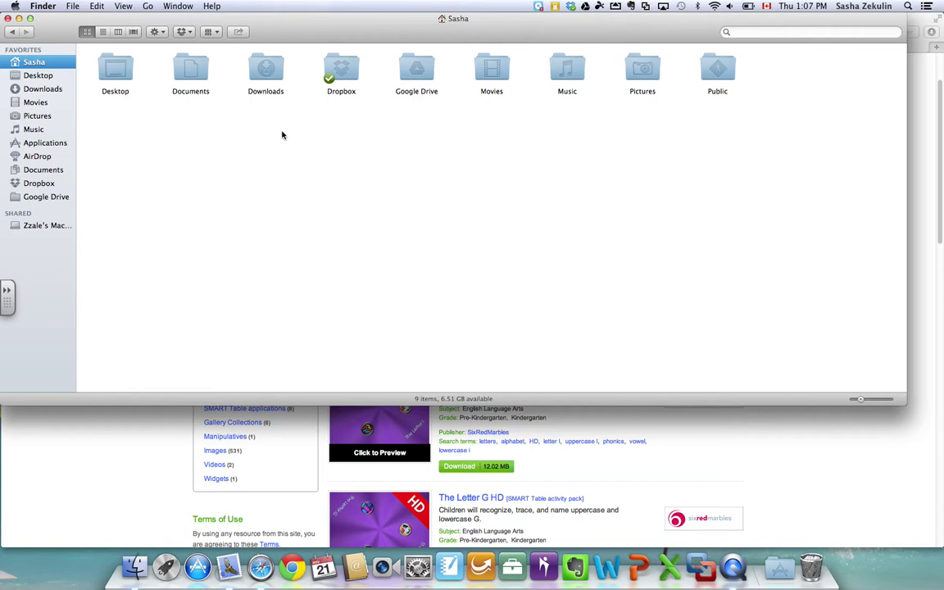
{"action": "left_click", "coordinate": [271, 75]}
{"action": "double_click", "coordinate": [271, 75]}
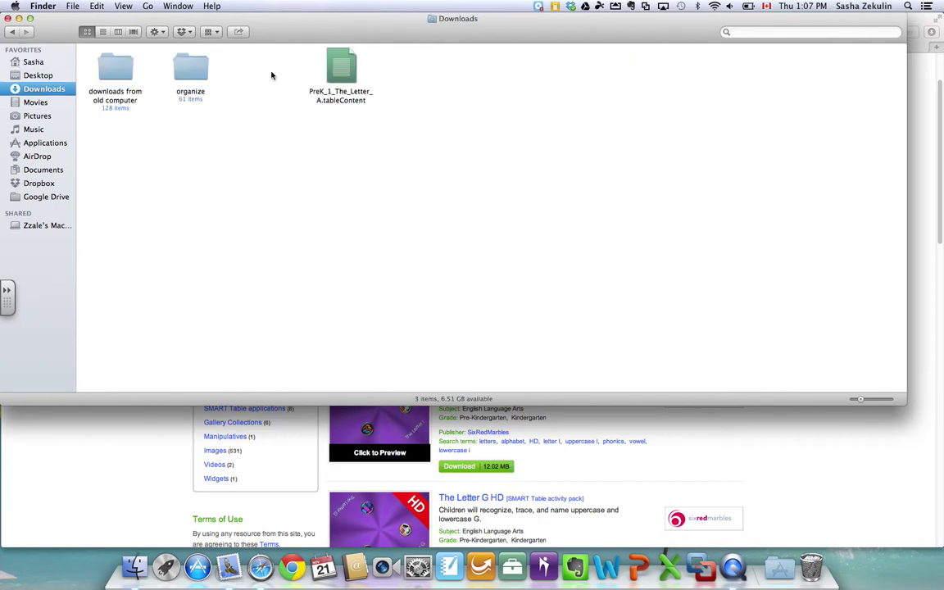
- Move the PreK_1_The_Letter_A.tableContent file next to the organize folder and minimize the Finder window
{"action": "left_click", "coordinate": [345, 67]}
{"action": "left_click_drag", "start_coordinate": [345, 67], "coordinate": [274, 76]}
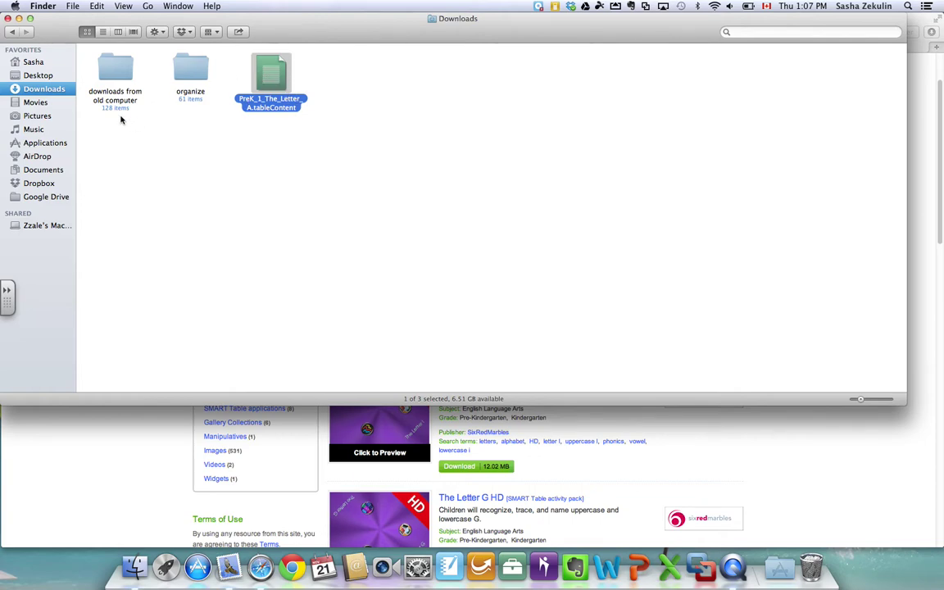
{"action": "left_click", "coordinate": [19, 19]}
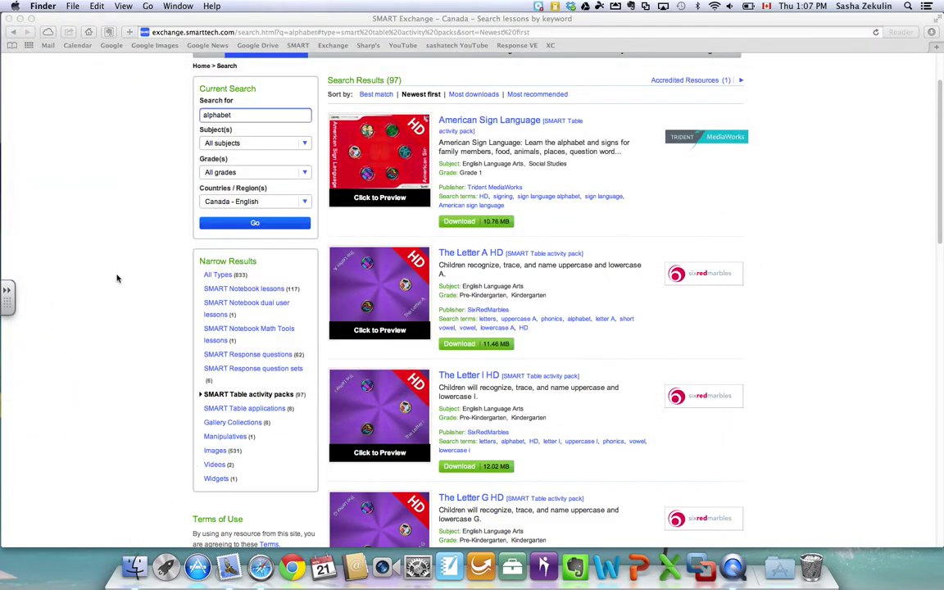
- Return to the SMART Exchange home page
{"action": "scroll", "coordinate": [117, 278], "scroll_direction": "up", "scroll_amount": 3}
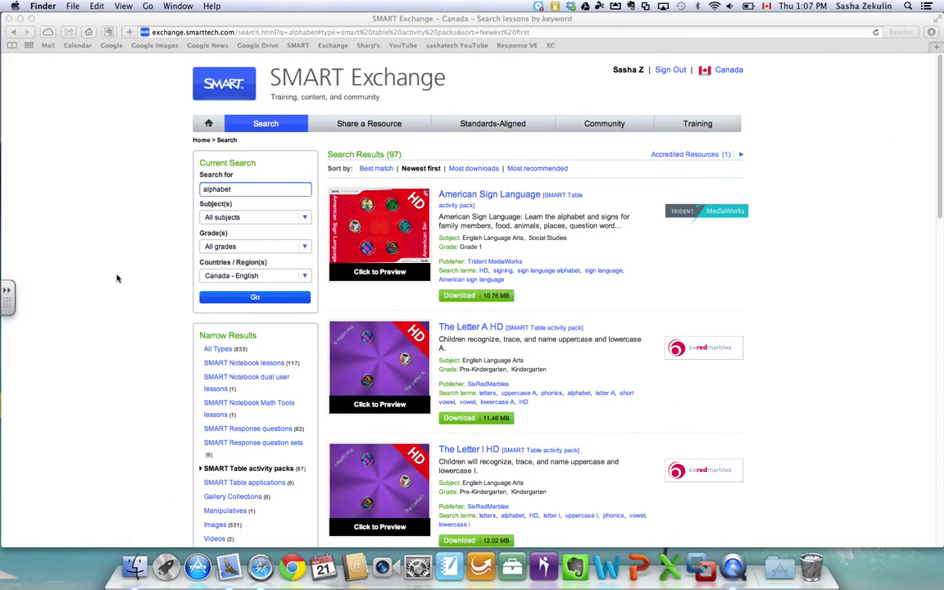
{"action": "left_click", "coordinate": [212, 125]}
{"action": "left_click", "coordinate": [209, 124]}
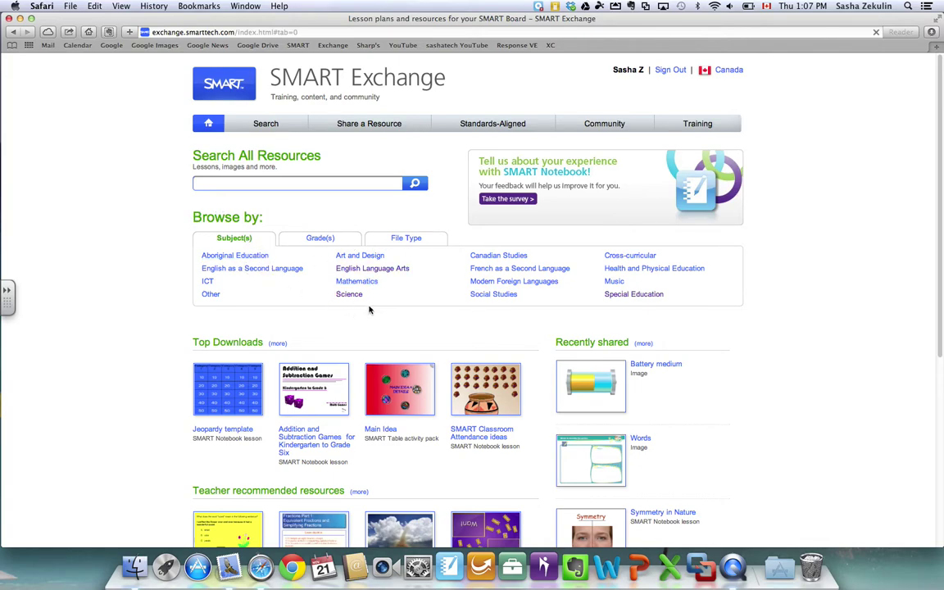
- View the browse options by grade and by file type, then open the SMART Table activity packs
{"action": "left_click", "coordinate": [330, 239]}
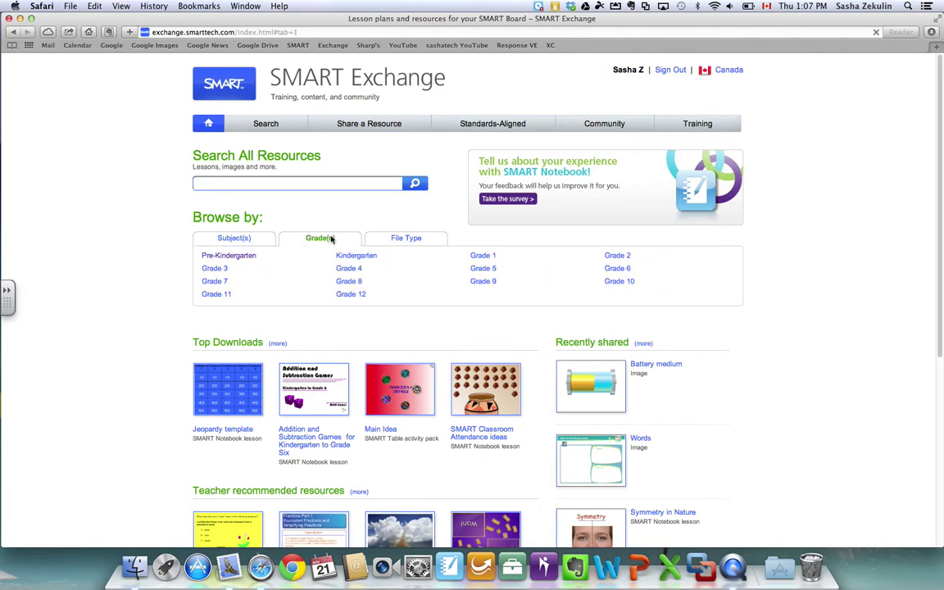
{"action": "left_click", "coordinate": [410, 240]}
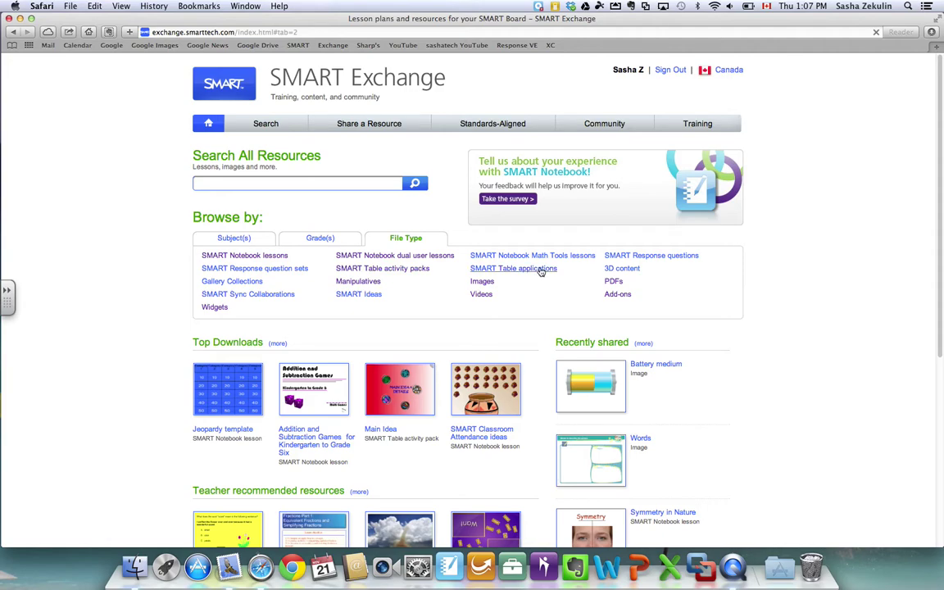
{"action": "left_click", "coordinate": [417, 270]}
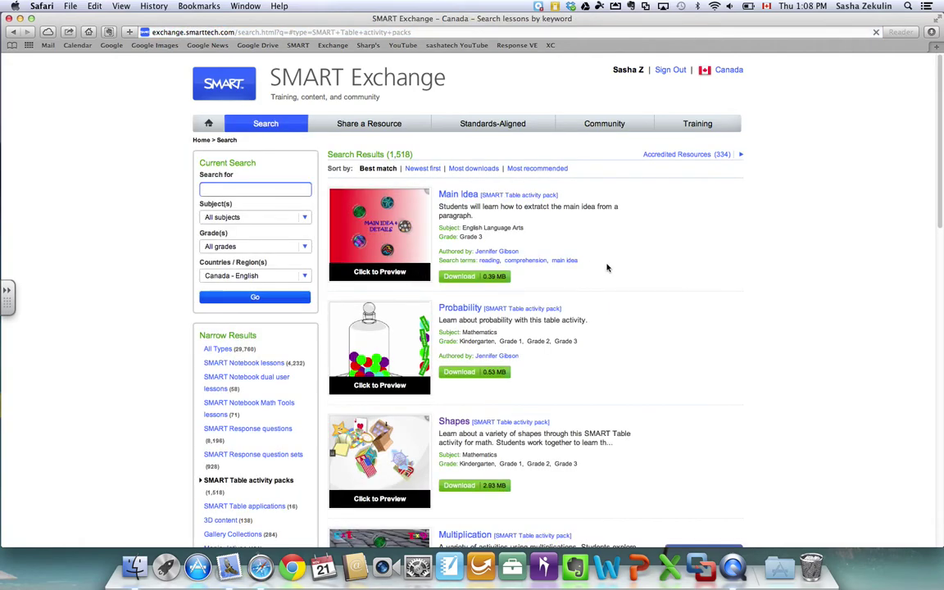
- Look through the SMART Table activity pack results and check how many packs the search returns
{"action": "scroll", "coordinate": [607, 267], "scroll_direction": "down", "scroll_amount": 1}
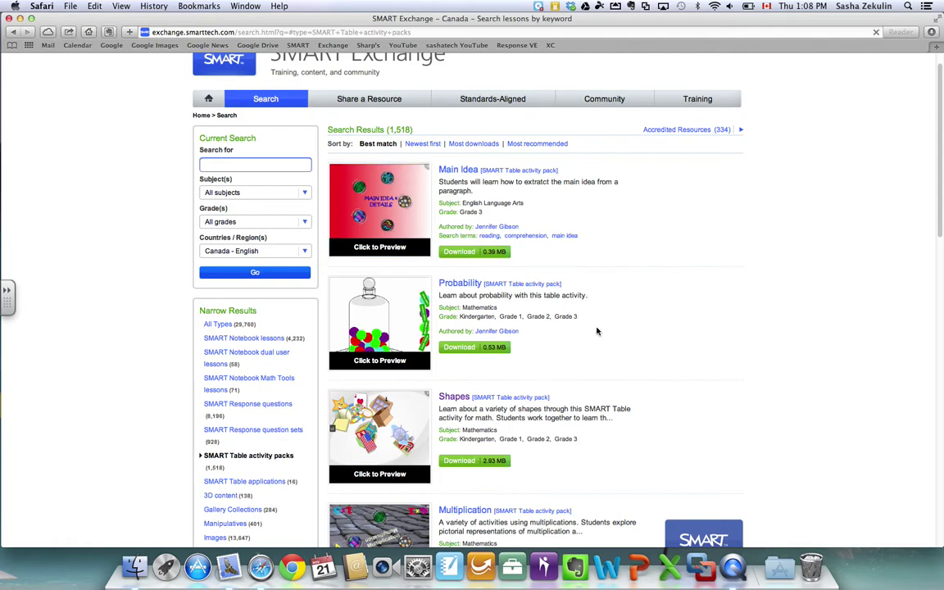
{"action": "scroll", "coordinate": [596, 331], "scroll_direction": "down", "scroll_amount": 4}
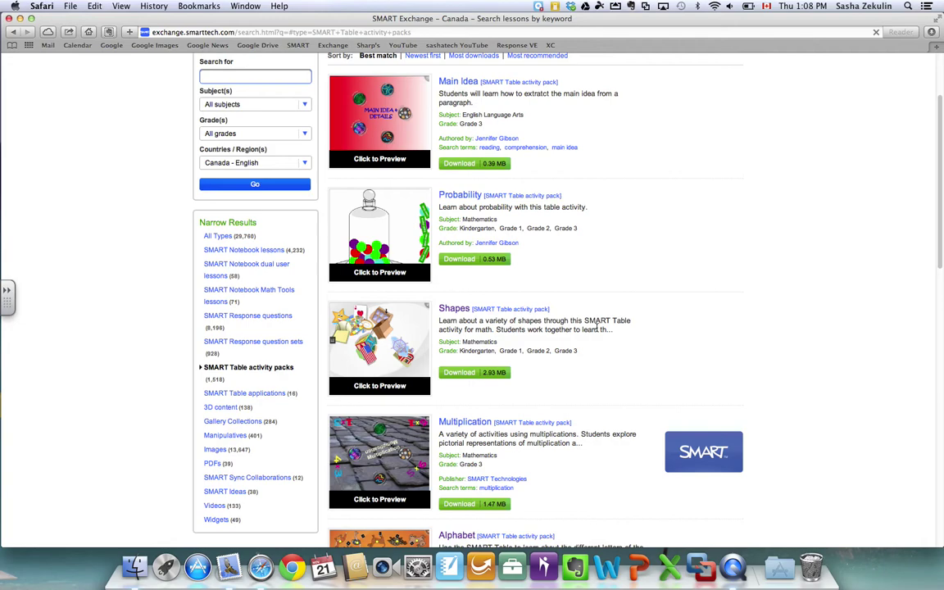
{"action": "scroll", "coordinate": [597, 329], "scroll_direction": "up", "scroll_amount": 2}
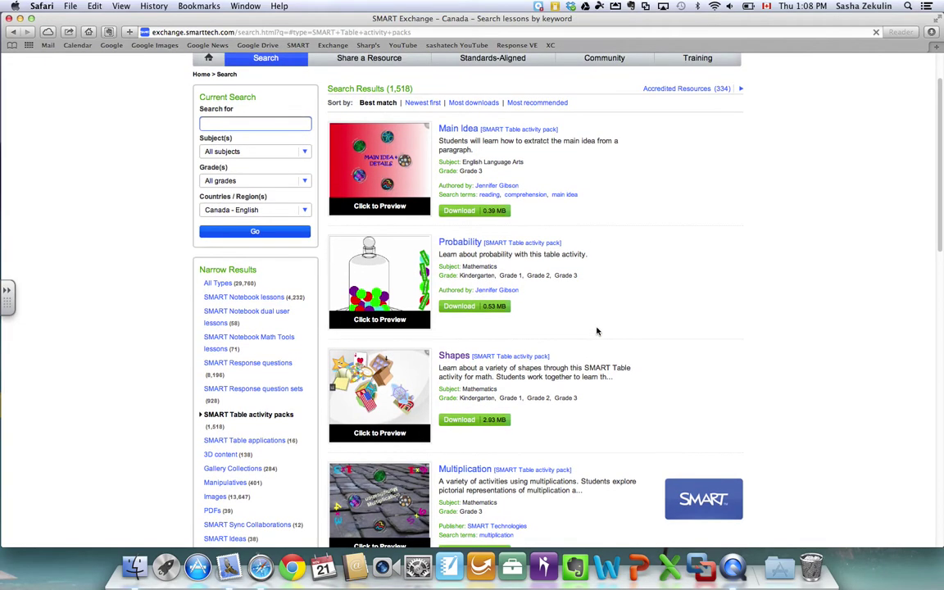
{"action": "scroll", "coordinate": [597, 331], "scroll_direction": "up", "scroll_amount": 2}
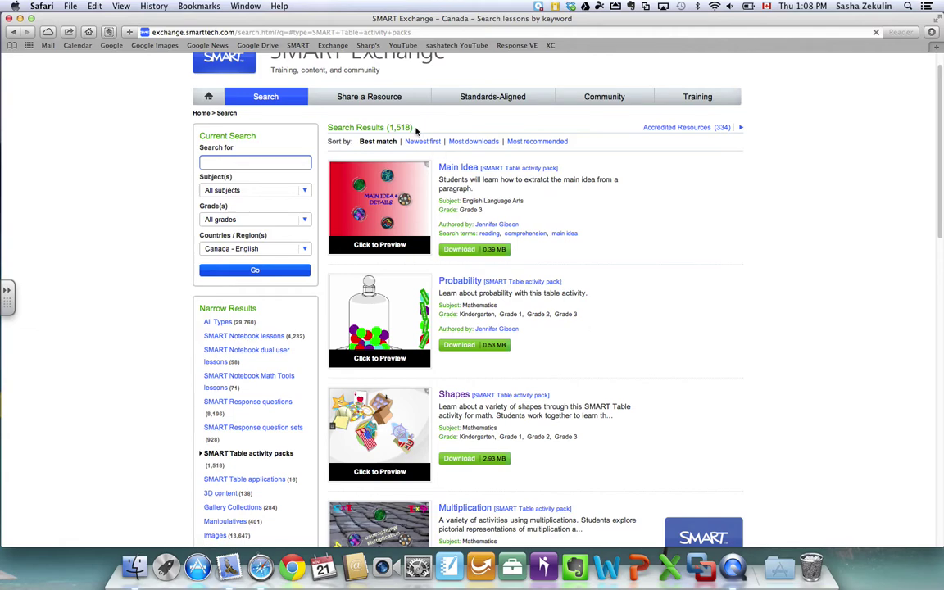
{"action": "left_click_drag", "start_coordinate": [415, 129], "coordinate": [385, 130]}
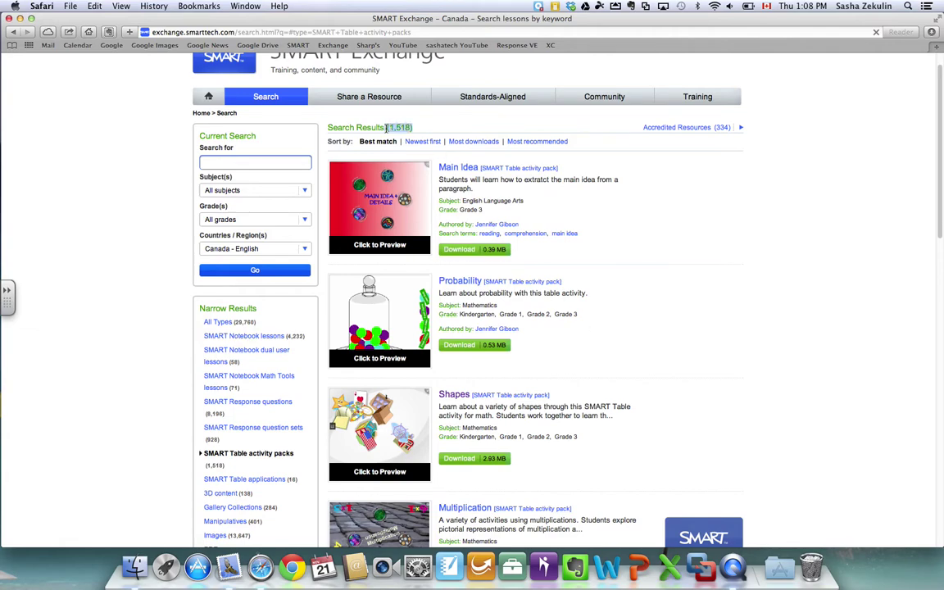
{"action": "left_click", "coordinate": [572, 280]}
{"action": "scroll", "coordinate": [654, 337], "scroll_direction": "up", "scroll_amount": 2}
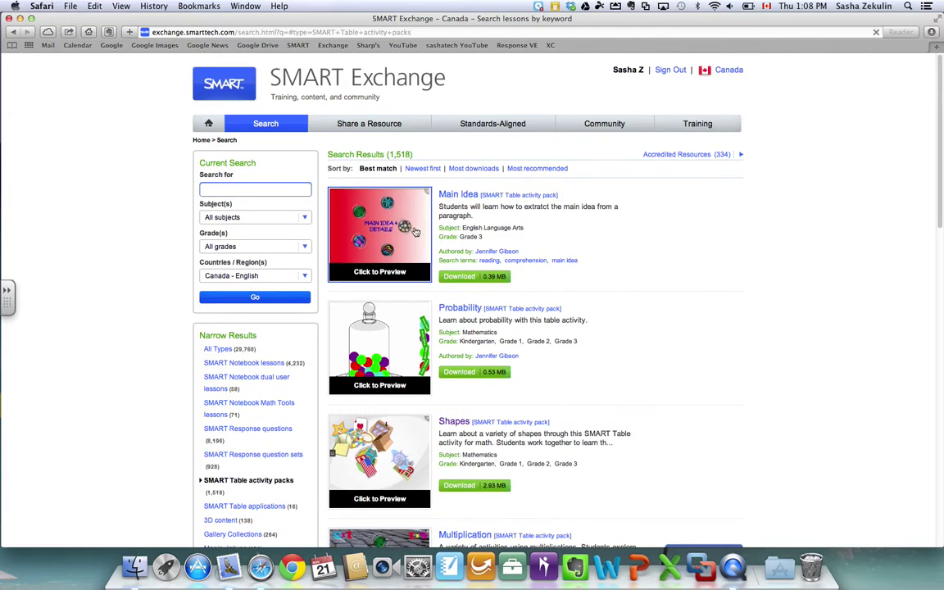
- Try sorting the activity packs by newest, most downloads and most recommended, and finish on Newest first
{"action": "left_click", "coordinate": [414, 174]}
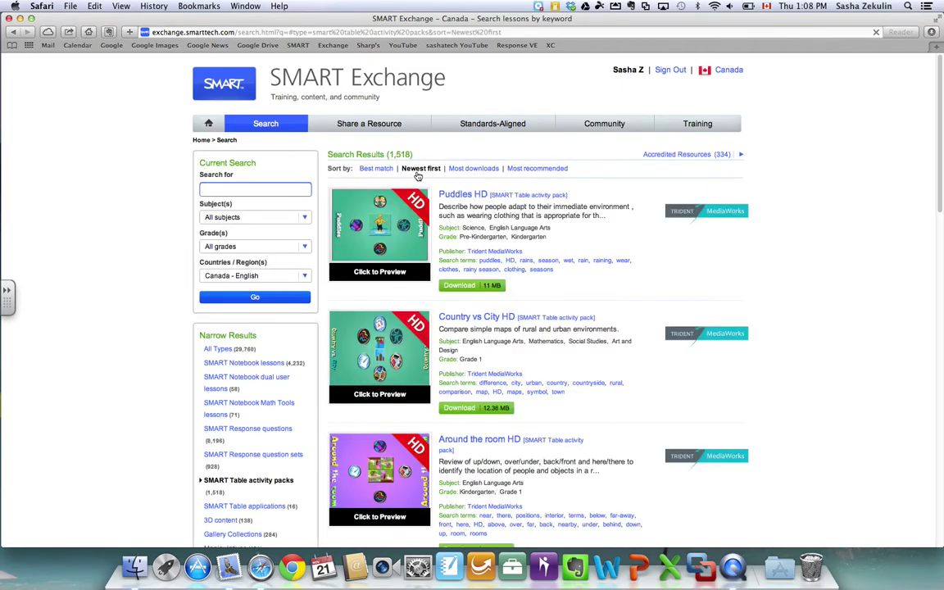
{"action": "left_click", "coordinate": [469, 171]}
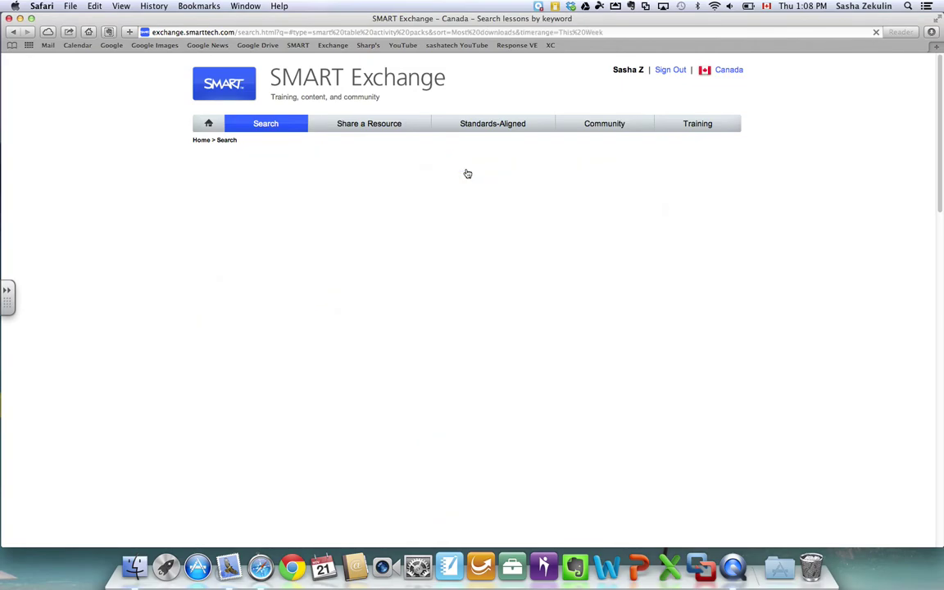
{"action": "left_click", "coordinate": [533, 172]}
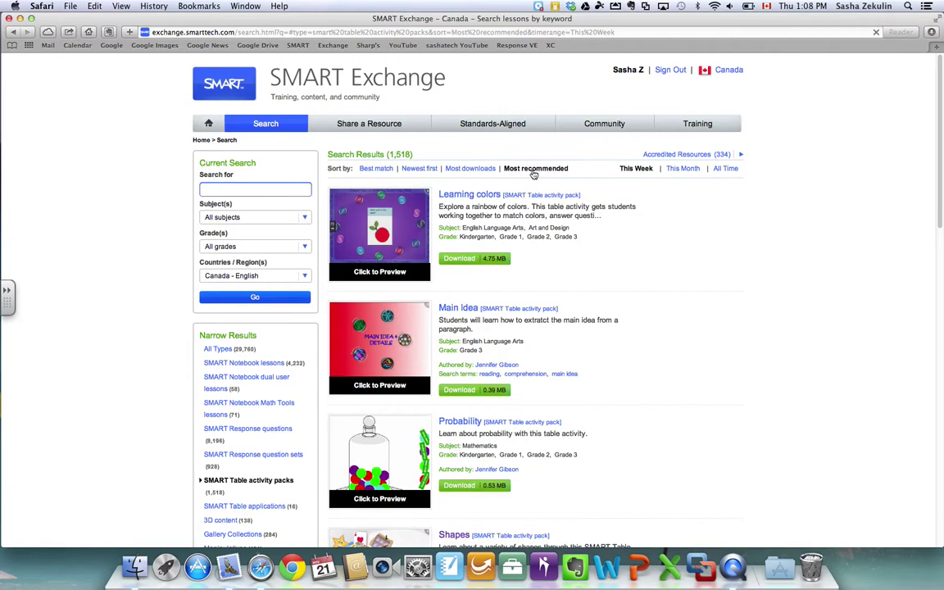
{"action": "left_click", "coordinate": [415, 170]}
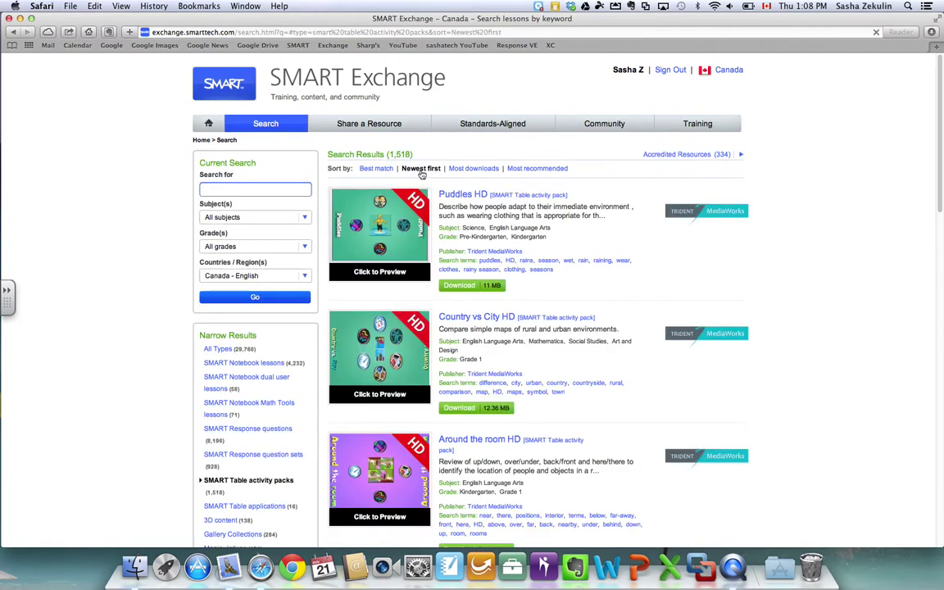
- Browse the newest activity packs and download Country vs City HD
{"action": "scroll", "coordinate": [703, 278], "scroll_direction": "down", "scroll_amount": 5}
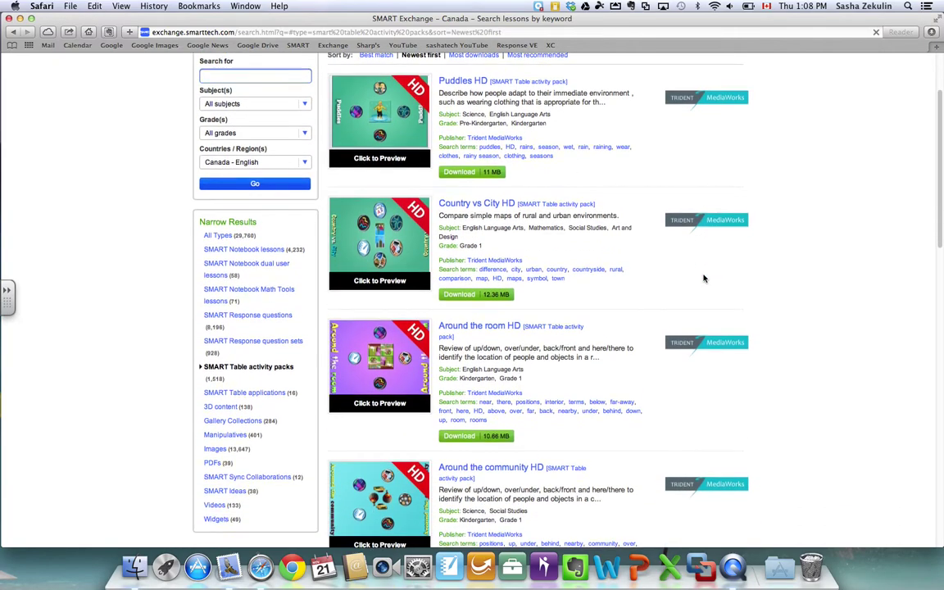
{"action": "scroll", "coordinate": [702, 278], "scroll_direction": "down", "scroll_amount": 6}
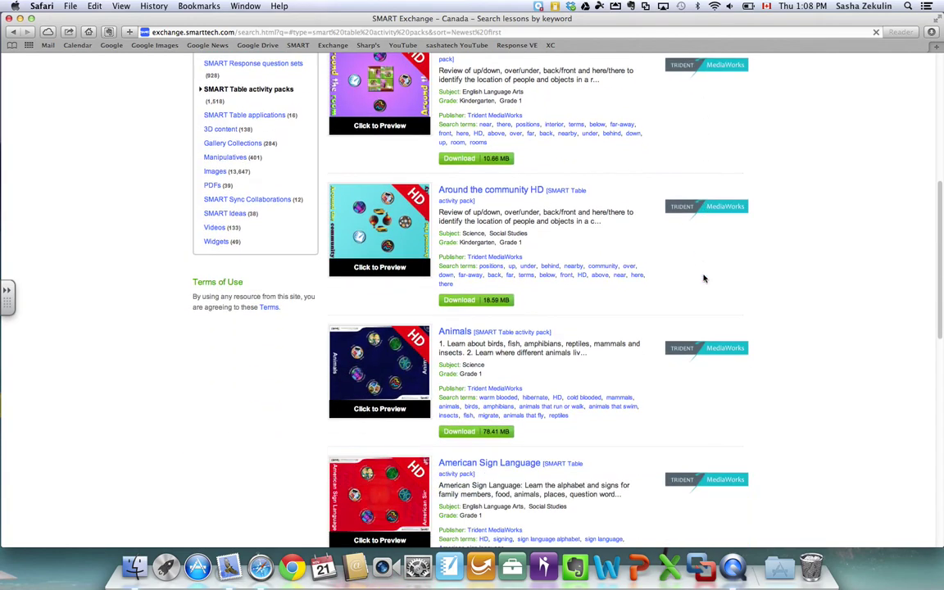
{"action": "scroll", "coordinate": [702, 279], "scroll_direction": "up", "scroll_amount": 11}
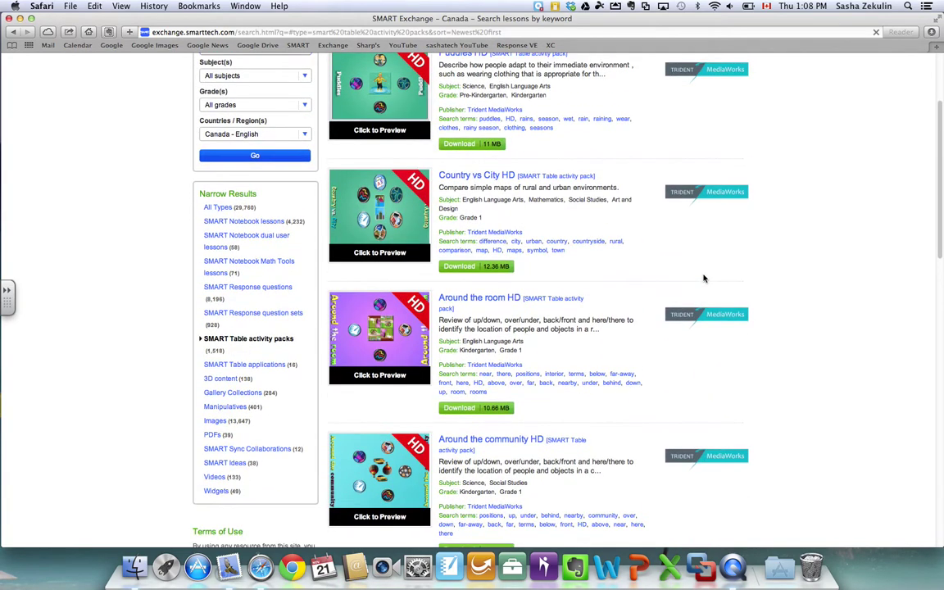
{"action": "scroll", "coordinate": [702, 278], "scroll_direction": "down", "scroll_amount": 2}
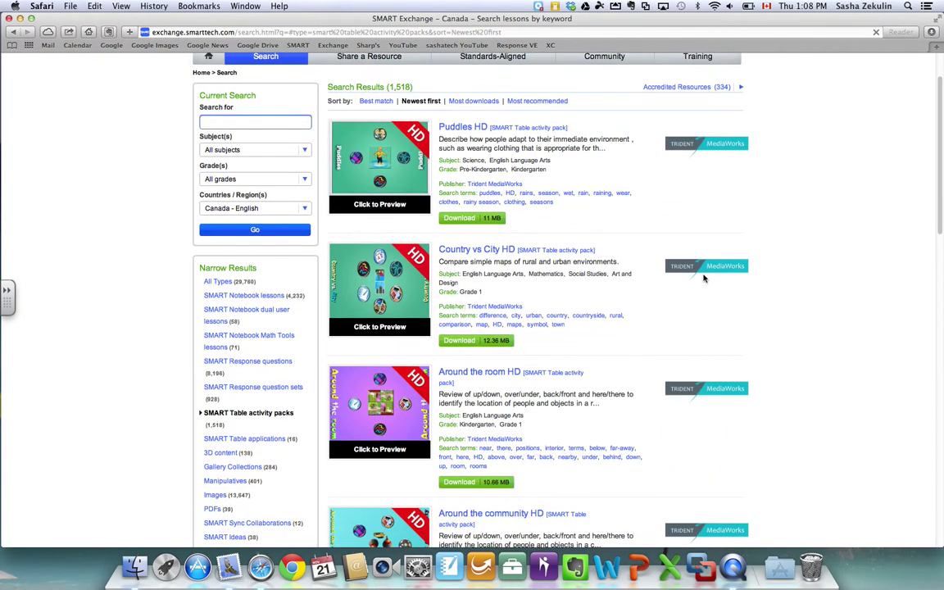
{"action": "left_click", "coordinate": [456, 340]}
- Switch to Finder and open PreK_1_The_Letter_A.tableContent from the Downloads folder in SMART Table Toolkit
{"action": "left_click", "coordinate": [133, 567]}
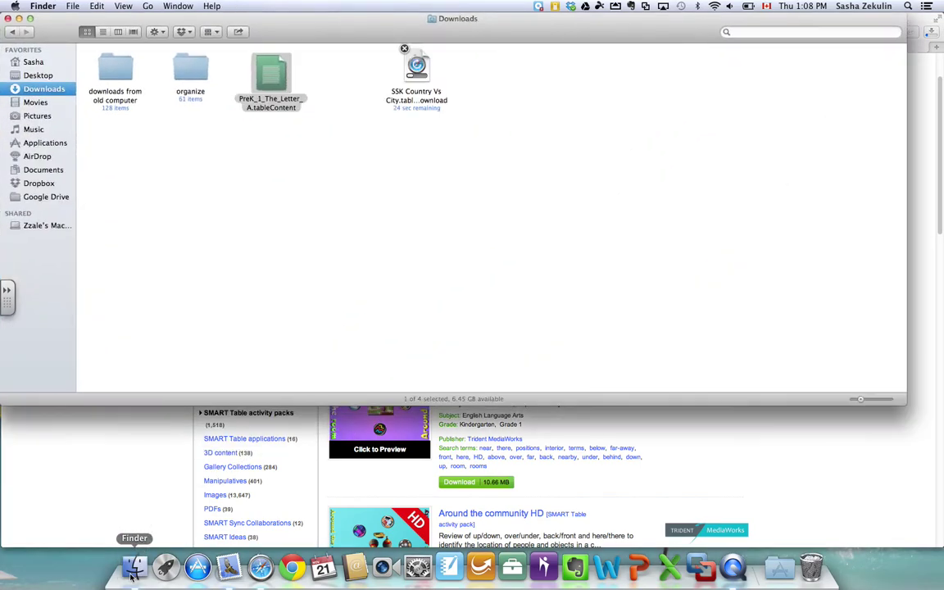
{"action": "double_click", "coordinate": [273, 77]}
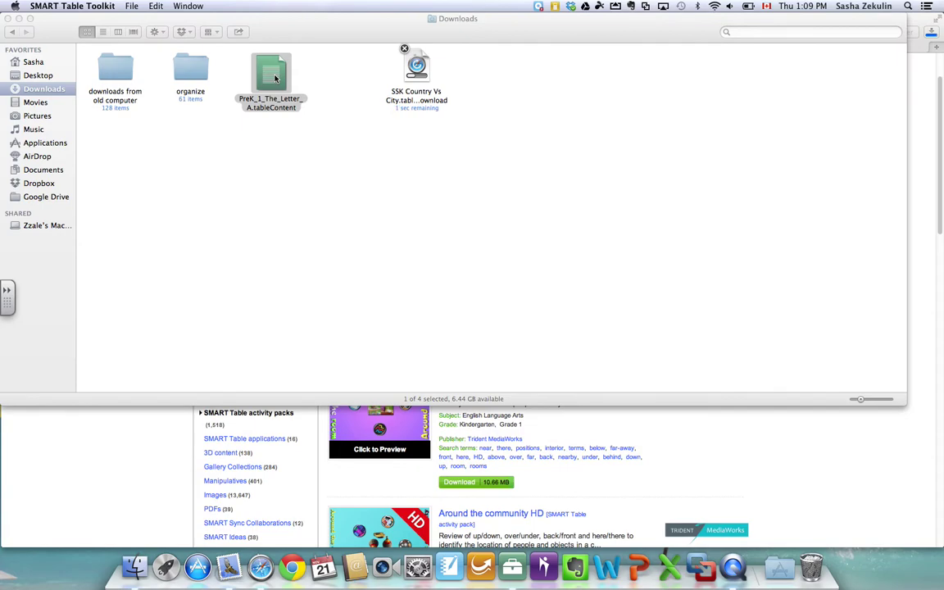
{"action": "left_click", "coordinate": [277, 128]}
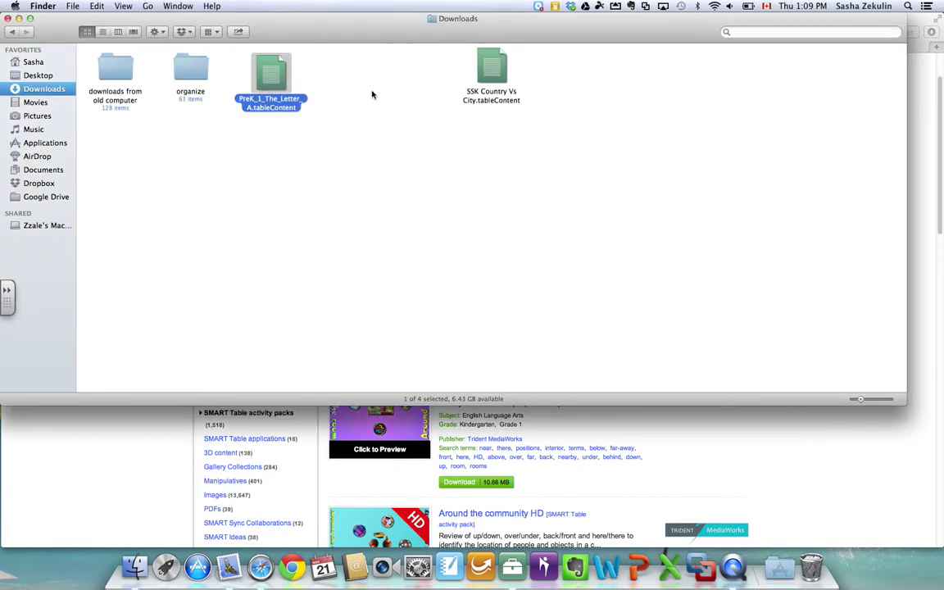
- Move SSK Country Vs City.tableContent next to the PreK_1_The_Letter_A file and minimize the Finder window
{"action": "left_click_drag", "start_coordinate": [492, 70], "coordinate": [352, 75]}
{"action": "left_click", "coordinate": [377, 130]}
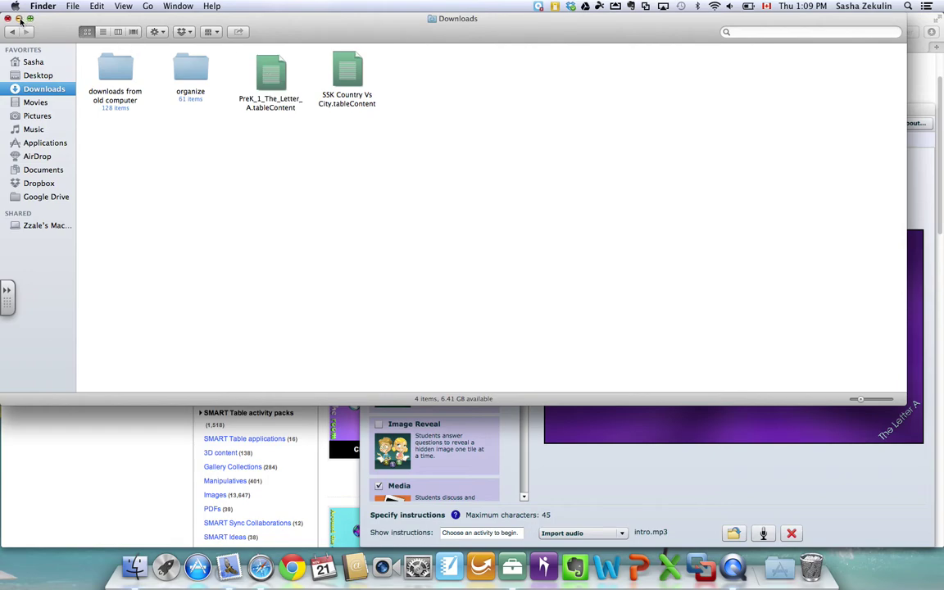
{"action": "left_click", "coordinate": [20, 18]}
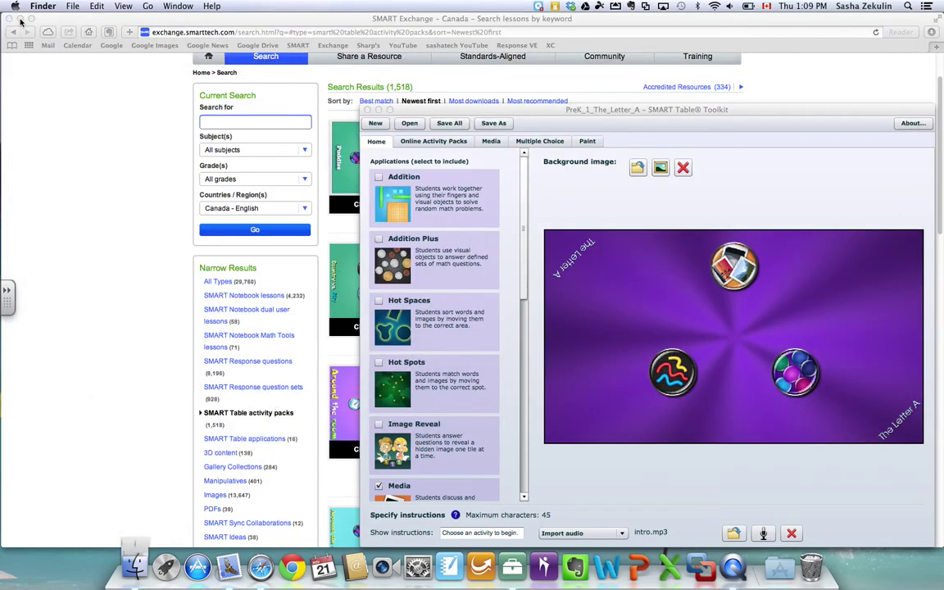
- Enlarge the SMART Table Toolkit window and review the pack's Media, Multiple Choice and Paint activities, ending on its home page
{"action": "left_click", "coordinate": [390, 110]}
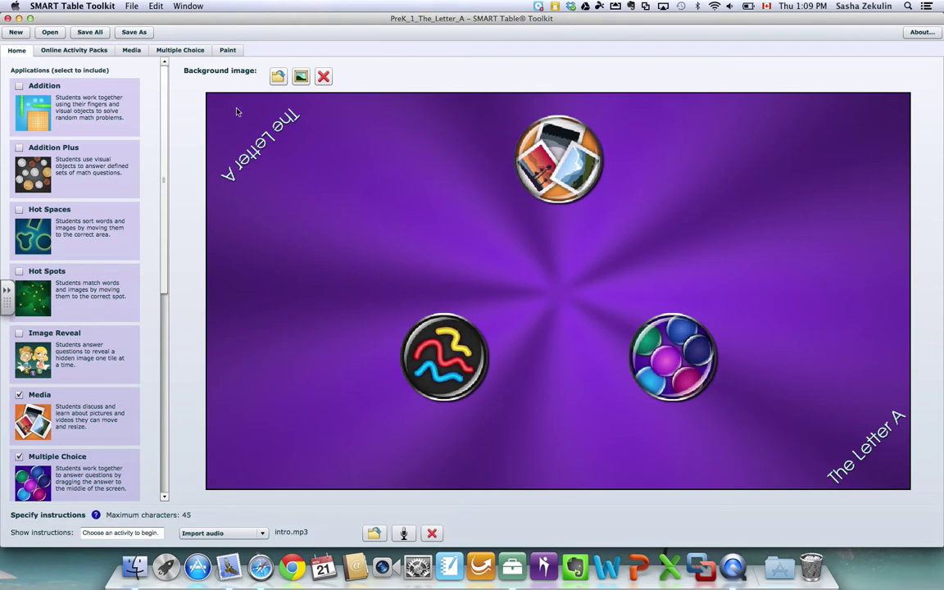
{"action": "left_click", "coordinate": [131, 50]}
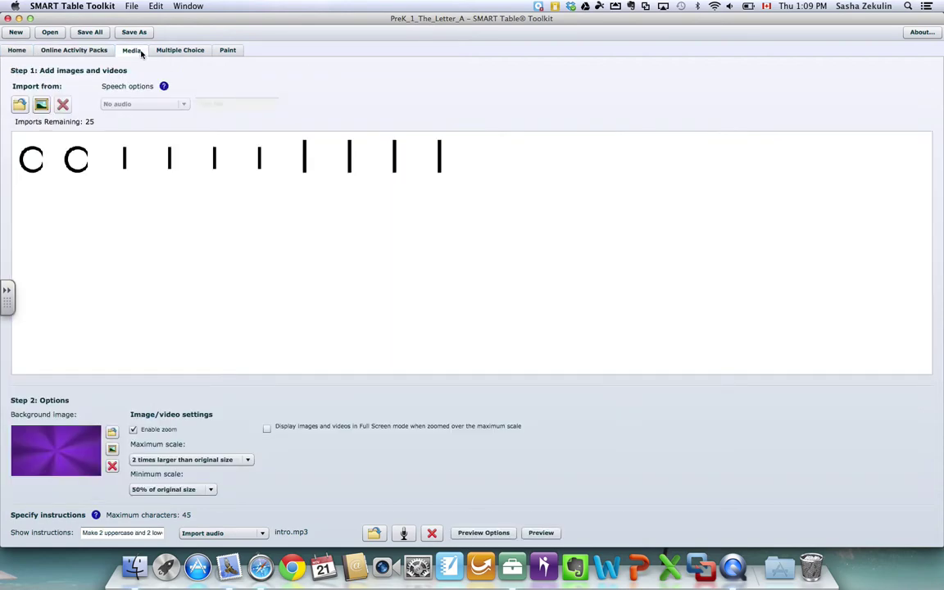
{"action": "left_click", "coordinate": [154, 52]}
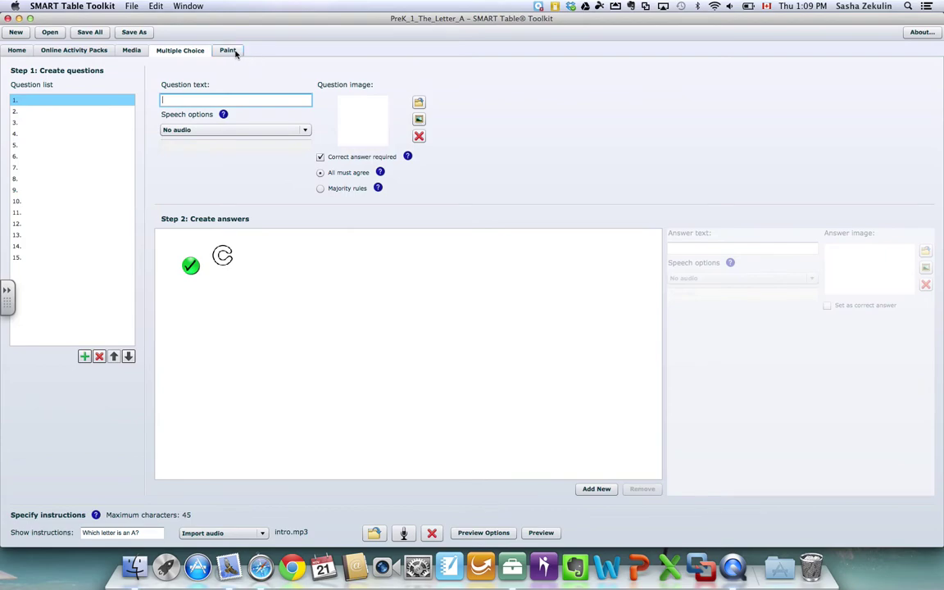
{"action": "left_click", "coordinate": [230, 50]}
{"action": "left_click", "coordinate": [130, 51]}
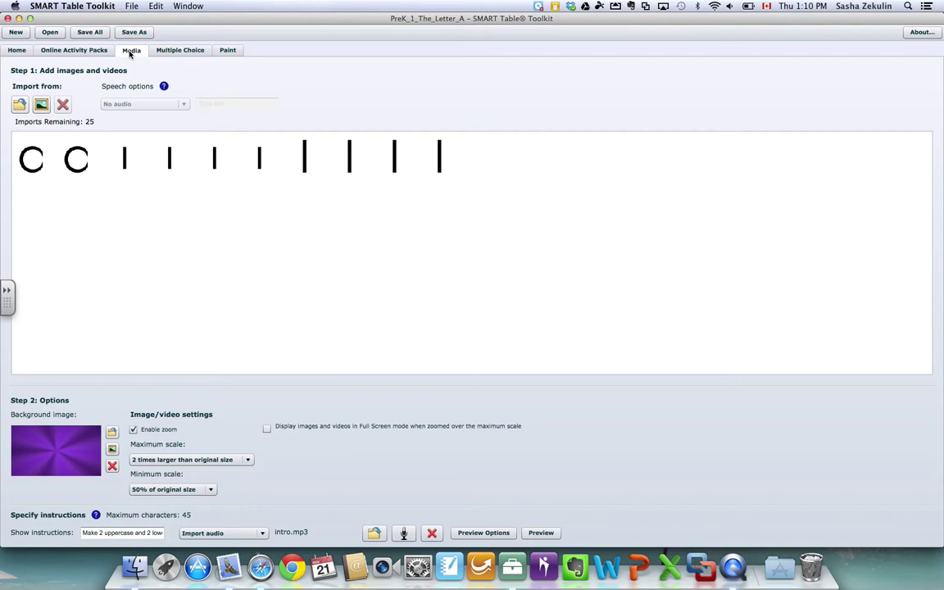
{"action": "left_click", "coordinate": [18, 50]}
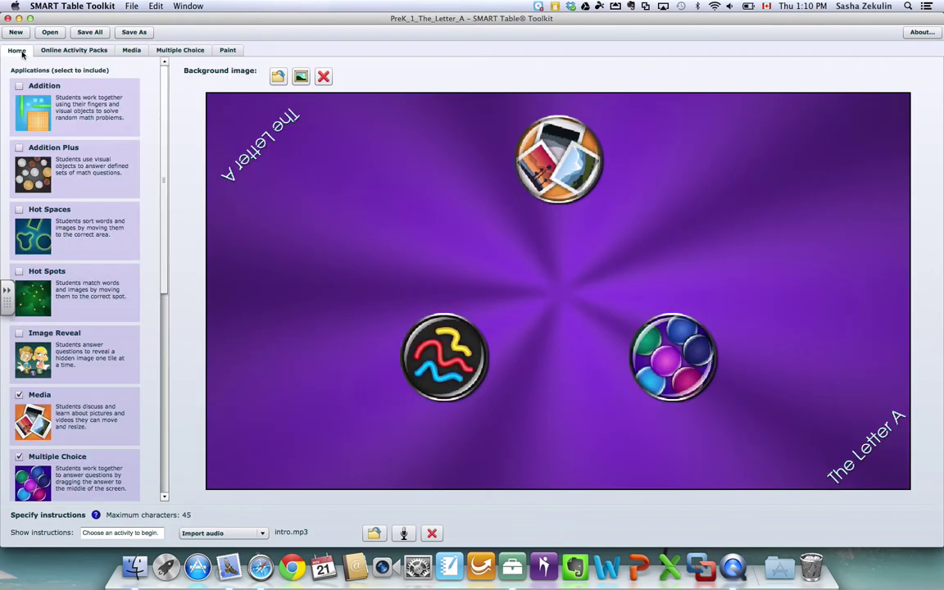
- Preview the Media activity, arrange a few line and circle pieces as students would, and close the preview
{"action": "left_click", "coordinate": [132, 51]}
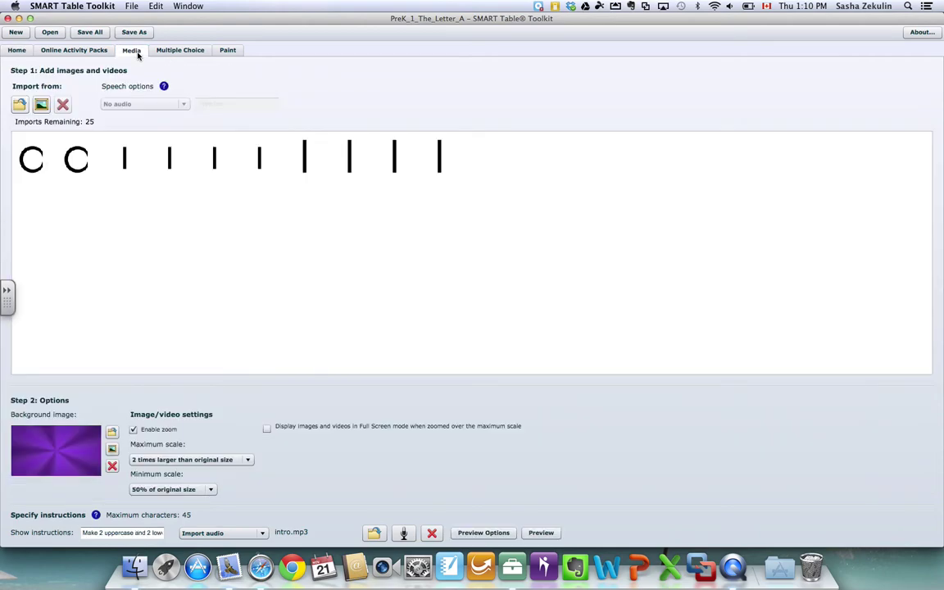
{"action": "left_click", "coordinate": [556, 537]}
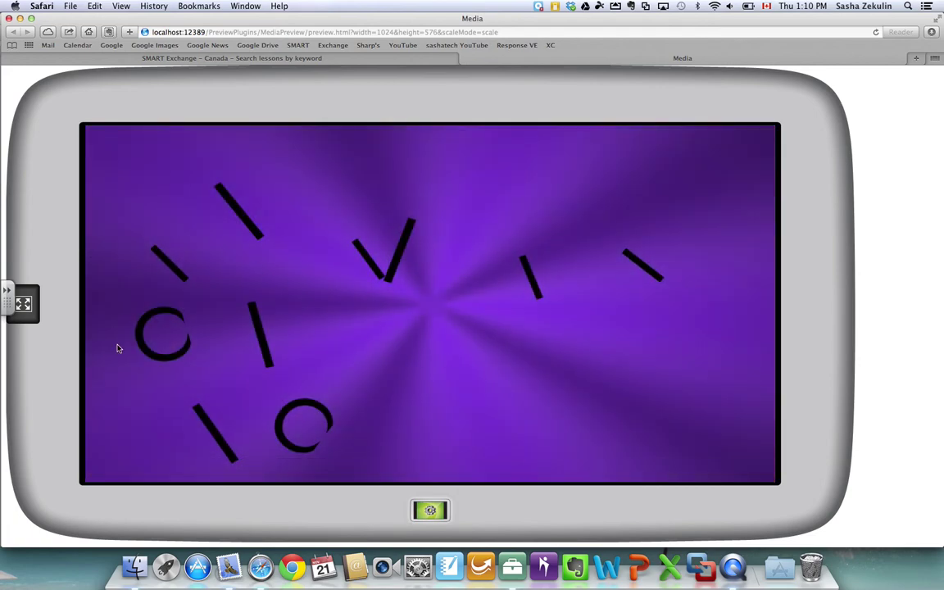
{"action": "left_click_drag", "start_coordinate": [173, 266], "coordinate": [260, 265]}
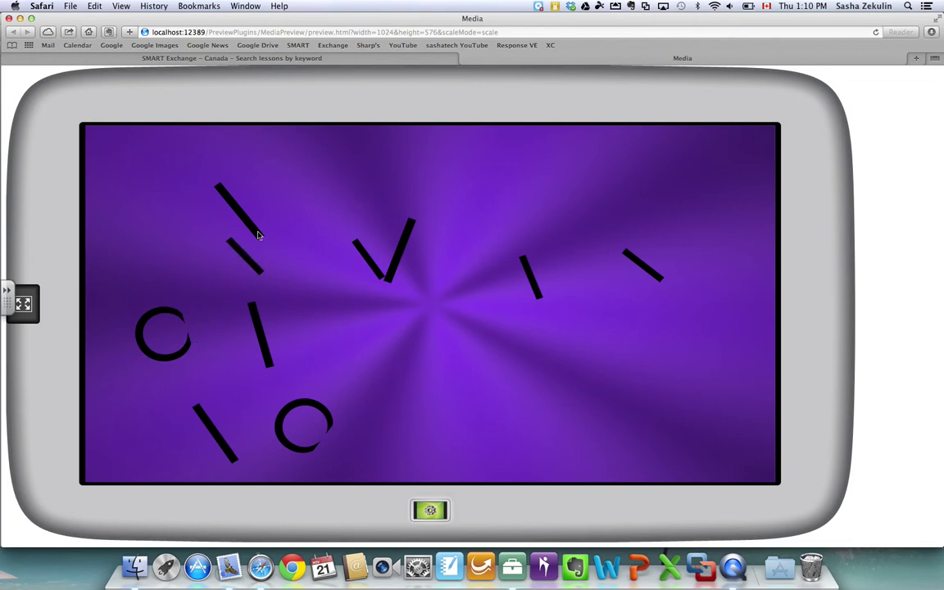
{"action": "mouse_move", "coordinate": [268, 331]}
{"action": "left_mouse_down"}
{"action": "mouse_move", "coordinate": [354, 295]}
{"action": "mouse_move", "coordinate": [427, 247]}
{"action": "mouse_move", "coordinate": [371, 238]}
{"action": "mouse_move", "coordinate": [310, 336]}
{"action": "mouse_move", "coordinate": [260, 326]}
{"action": "left_mouse_up"}
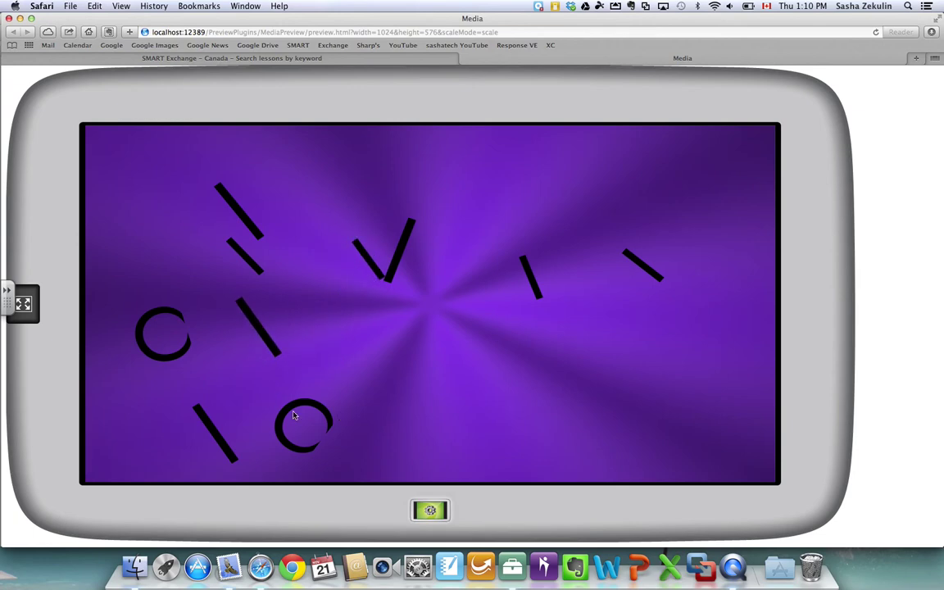
{"action": "left_click_drag", "start_coordinate": [281, 434], "coordinate": [224, 300]}
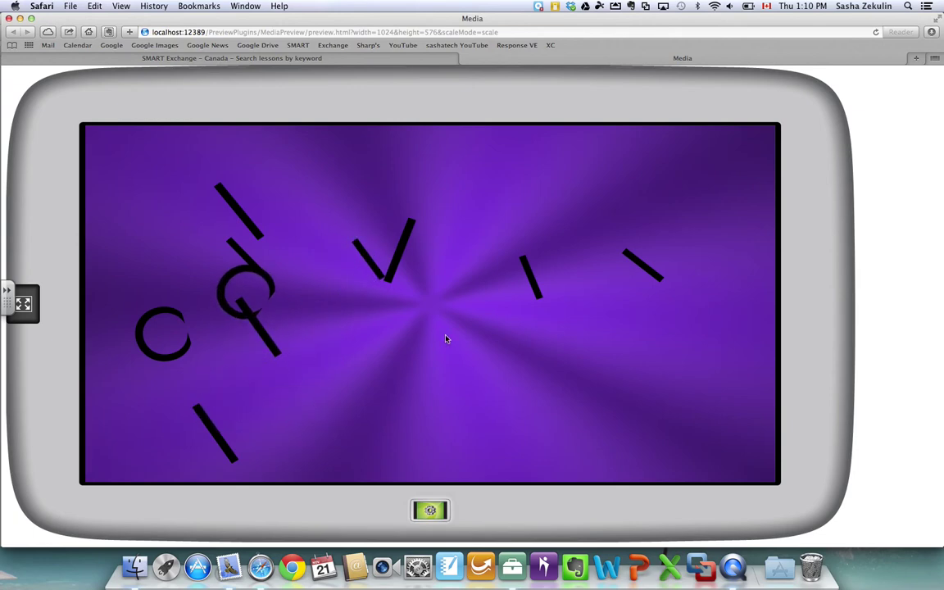
{"action": "left_click", "coordinate": [464, 60]}
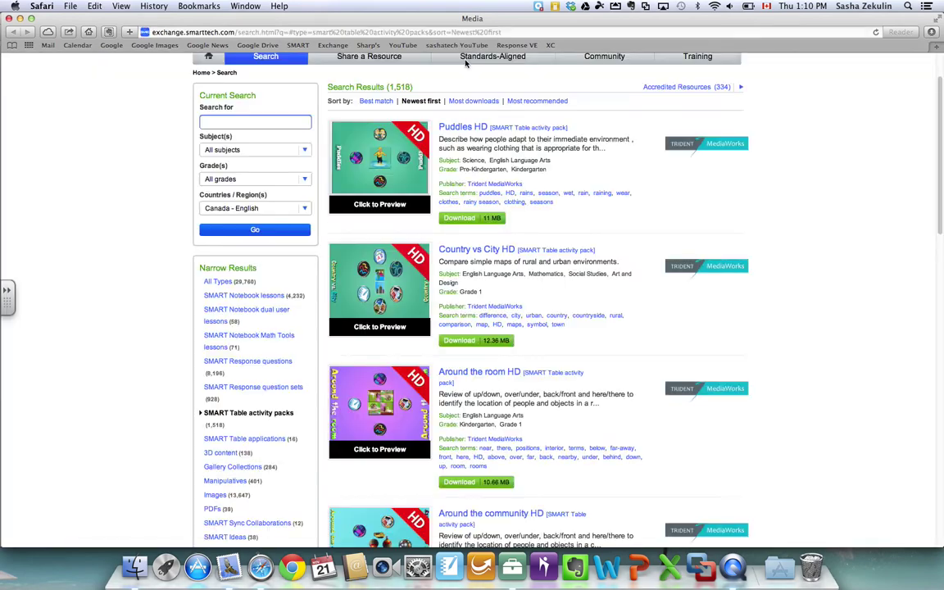
- Return to SMART Table Toolkit, preview the Multiple Choice activity, and place the three lowercase a answers on the central question card
{"action": "left_click", "coordinate": [512, 567]}
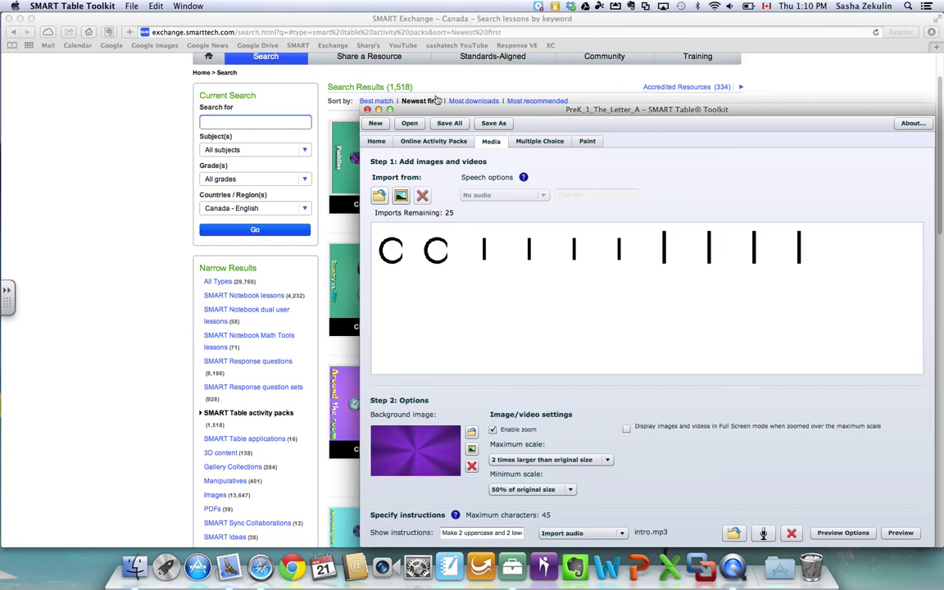
{"action": "left_click", "coordinate": [389, 109]}
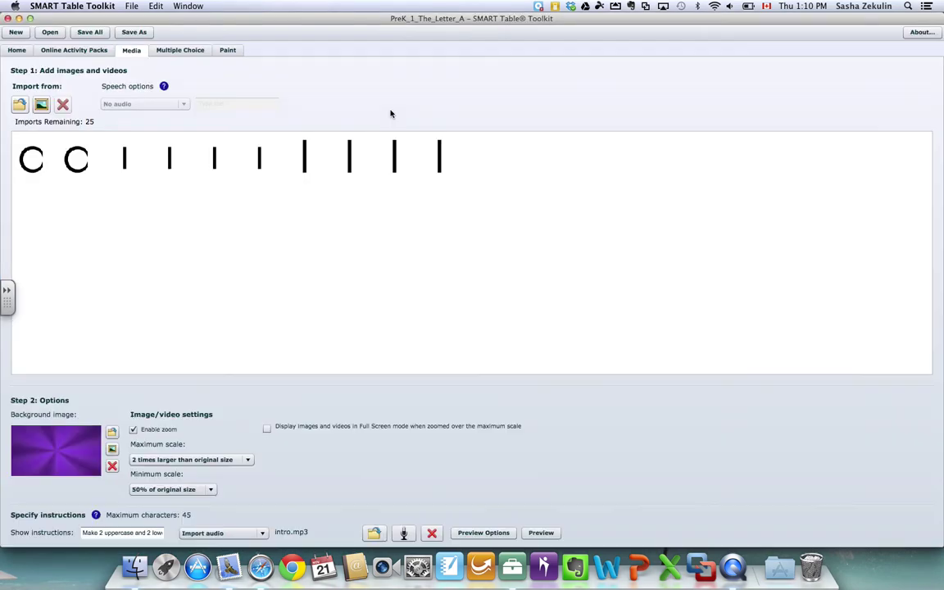
{"action": "left_click", "coordinate": [199, 52]}
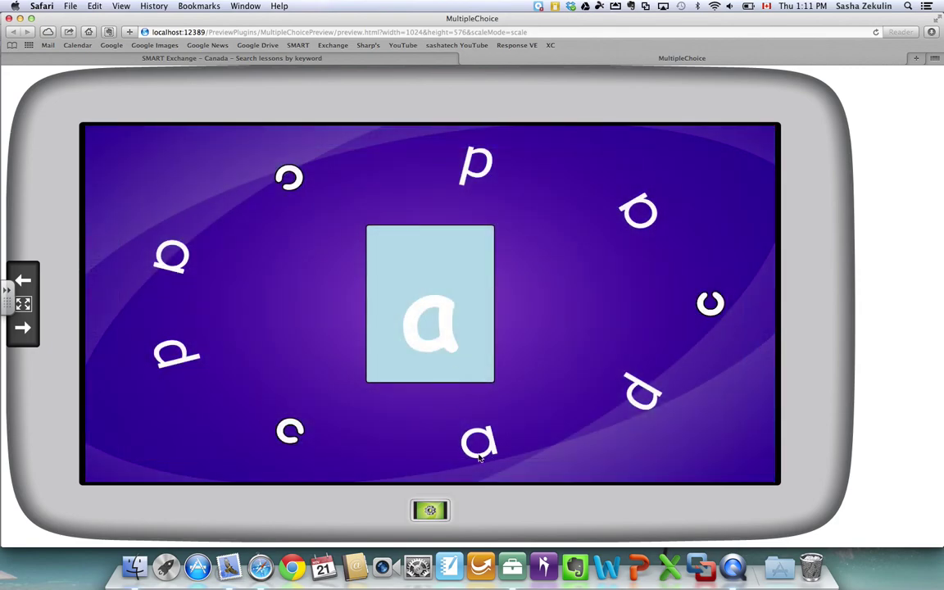
{"action": "left_click_drag", "start_coordinate": [479, 457], "coordinate": [428, 328]}
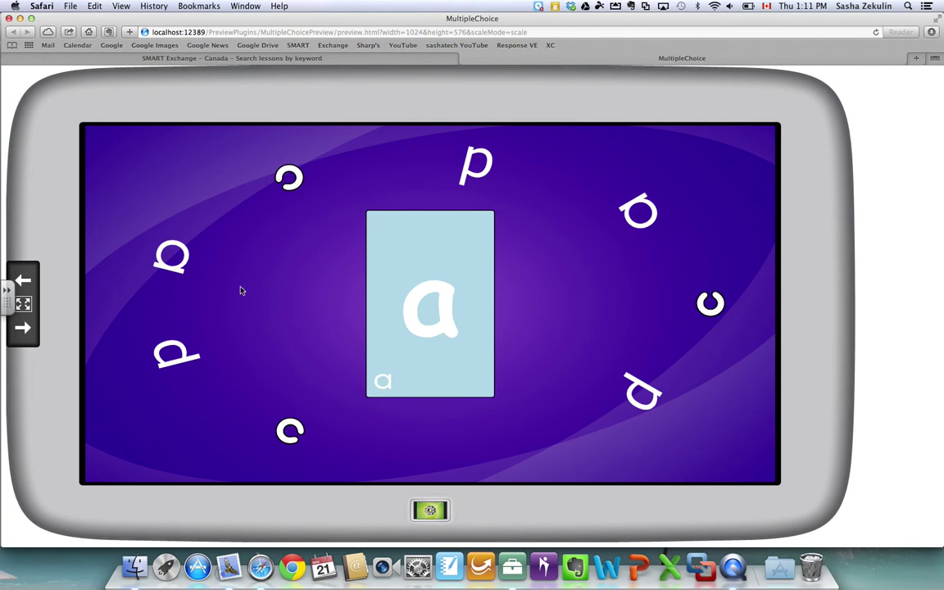
{"action": "left_click_drag", "start_coordinate": [181, 277], "coordinate": [444, 279]}
{"action": "left_click_drag", "start_coordinate": [639, 220], "coordinate": [429, 293]}
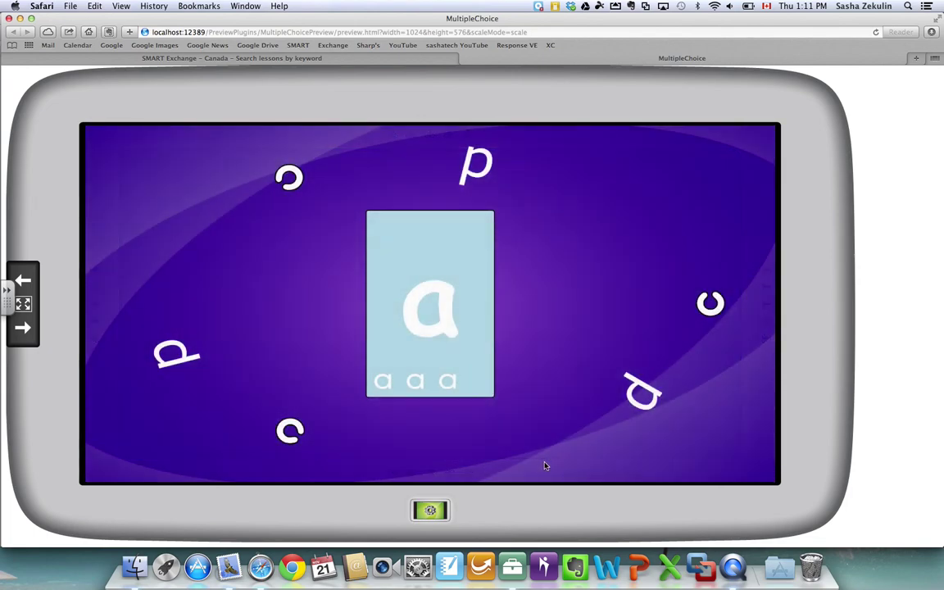
- Return to SMART Table Toolkit, enlarge its window, and switch to Finder
{"action": "left_click", "coordinate": [518, 572]}
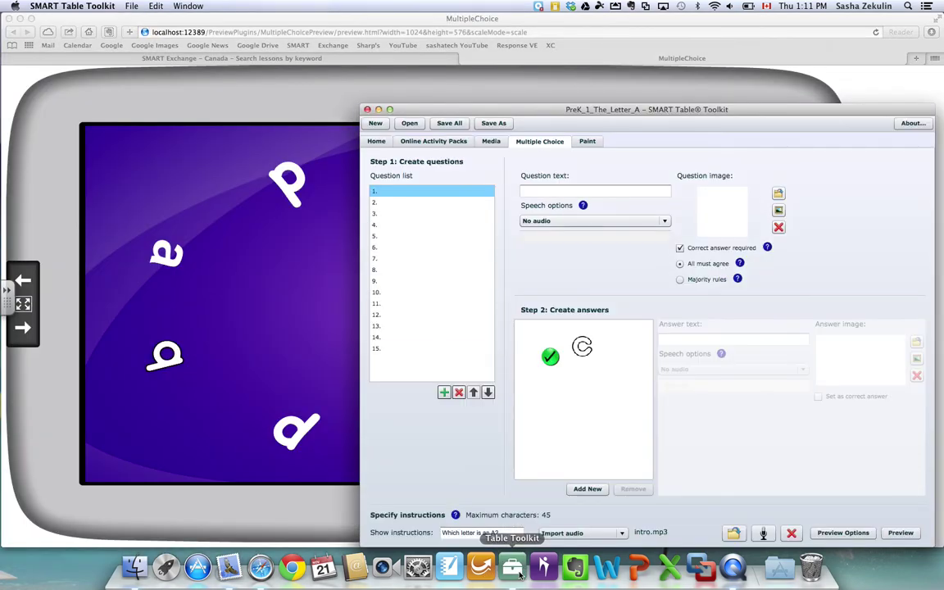
{"action": "left_click", "coordinate": [390, 109]}
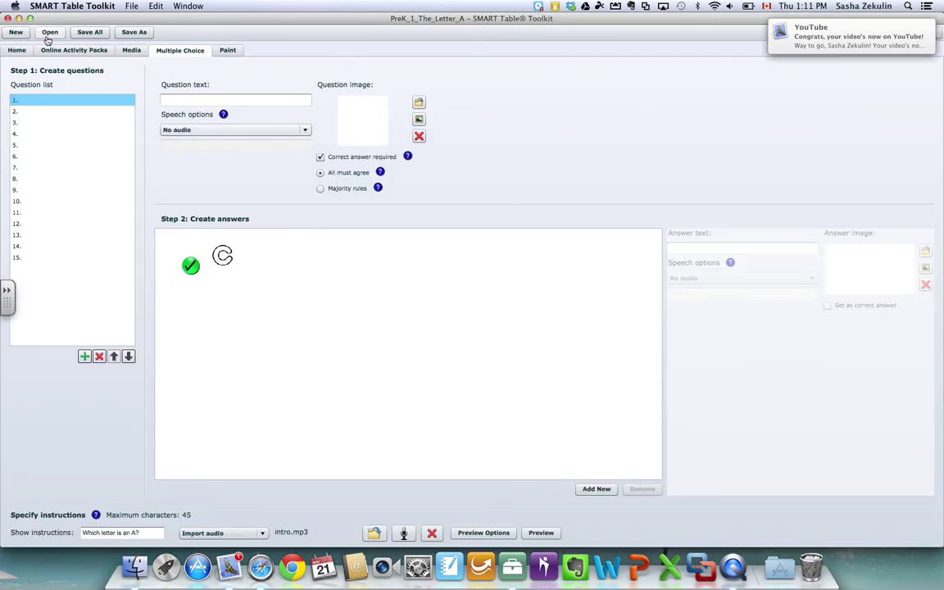
{"action": "left_click", "coordinate": [135, 571]}
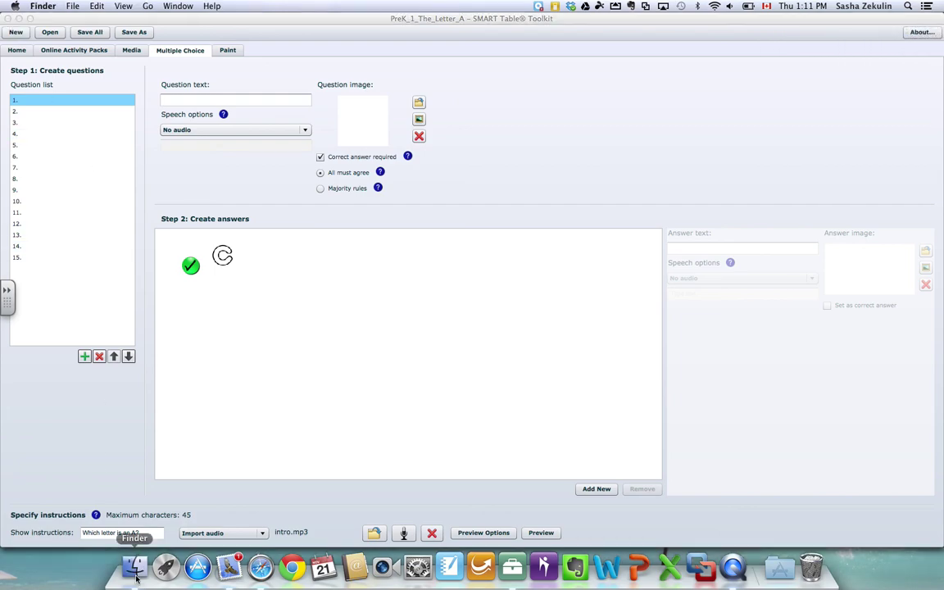